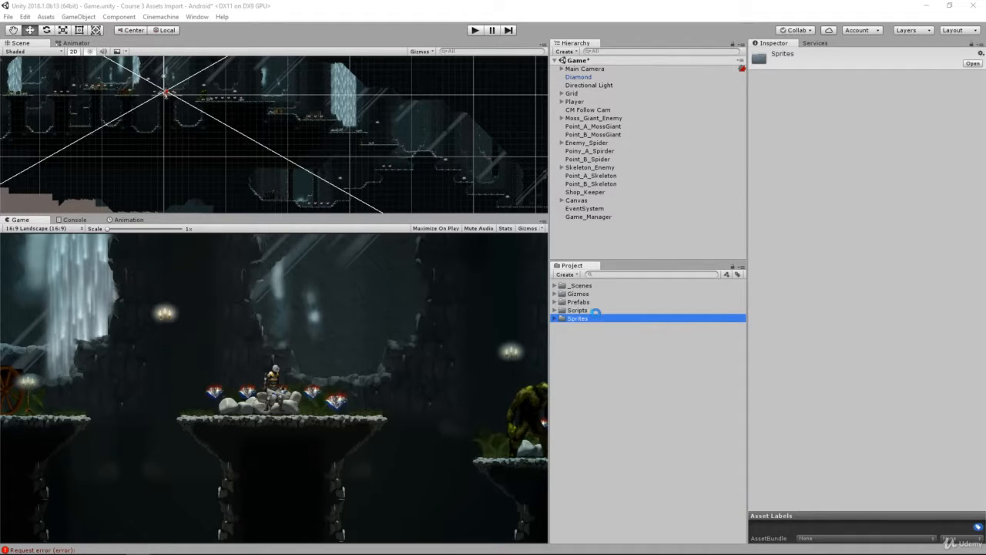
# Step: Expand the Sprites folder in the project along with its UI and HUD subfolders
pyautogui.doubleClick(598, 318)
pyautogui.press('Down')
pyautogui.press('Down')
pyautogui.press('Down')
pyautogui.press('Down')
pyautogui.press('Down')
pyautogui.press('Down')
pyautogui.press('Down')
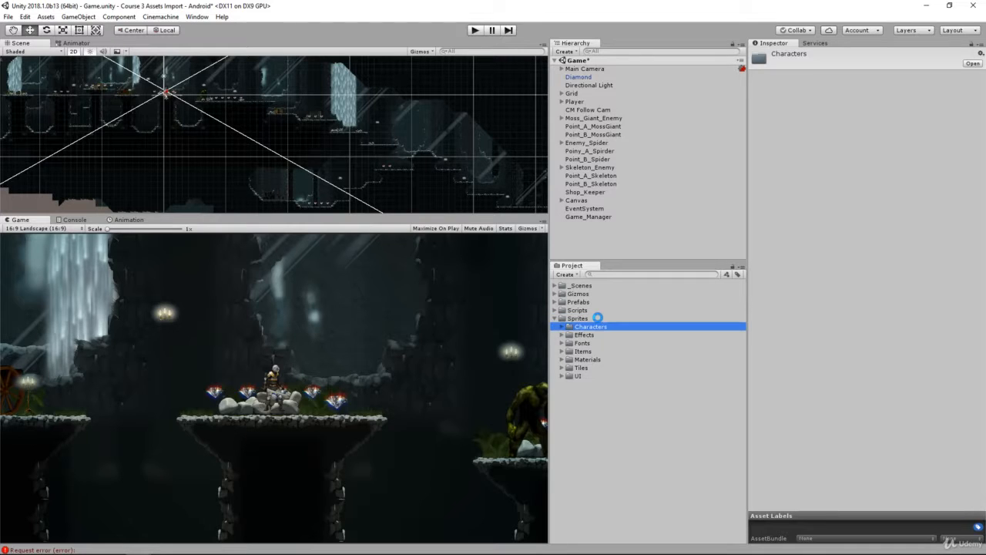
pyautogui.press('Right')
pyautogui.press('Down')
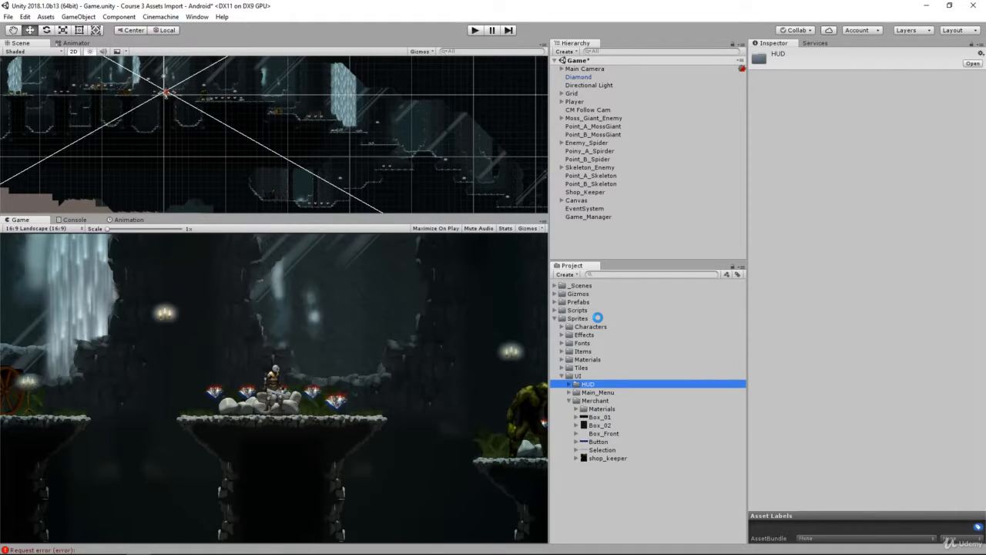
pyautogui.press('Down')
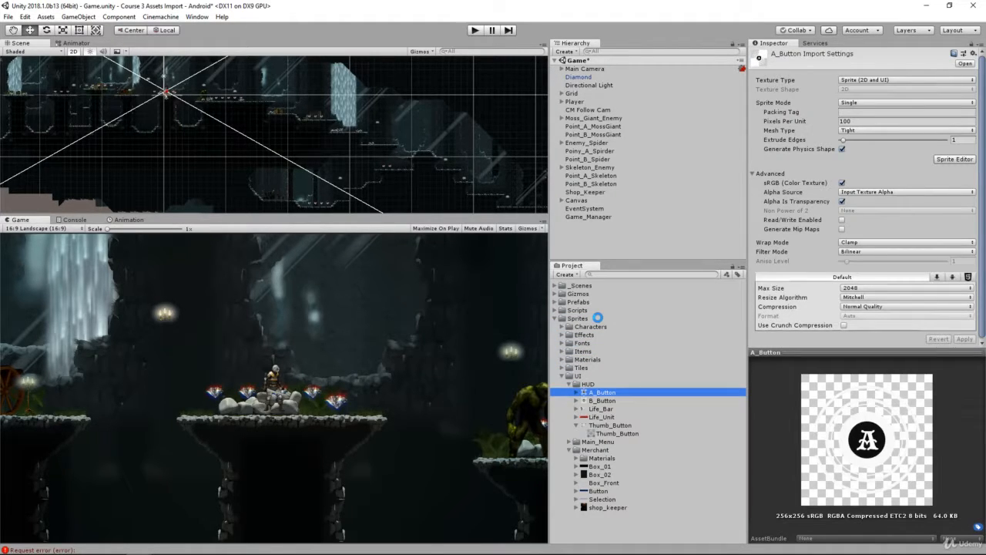
# Step: Preview the HUD folder's sprites one by one, including B_Button, Life_Bar, Life_Unit and Thumb_Button
pyautogui.press('Down')
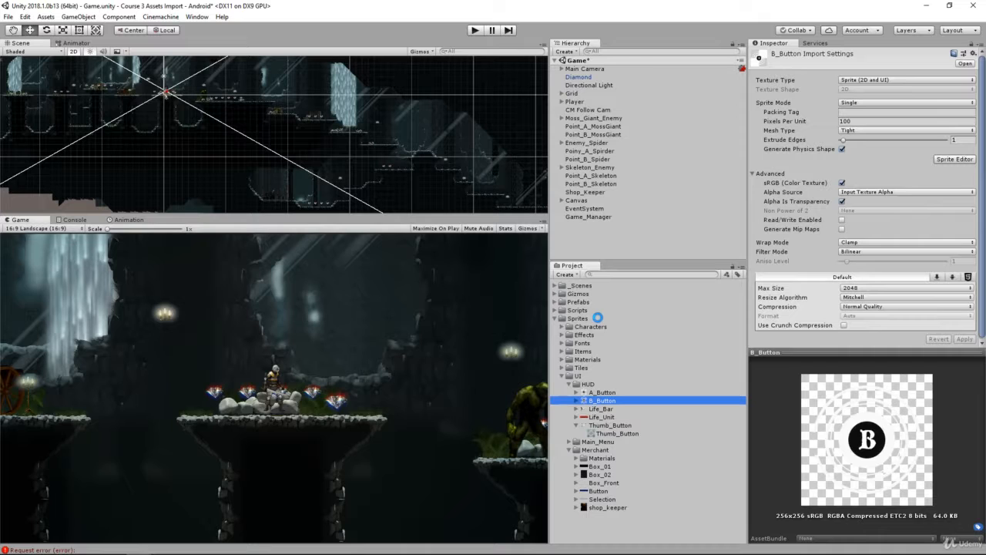
pyautogui.press('Down')
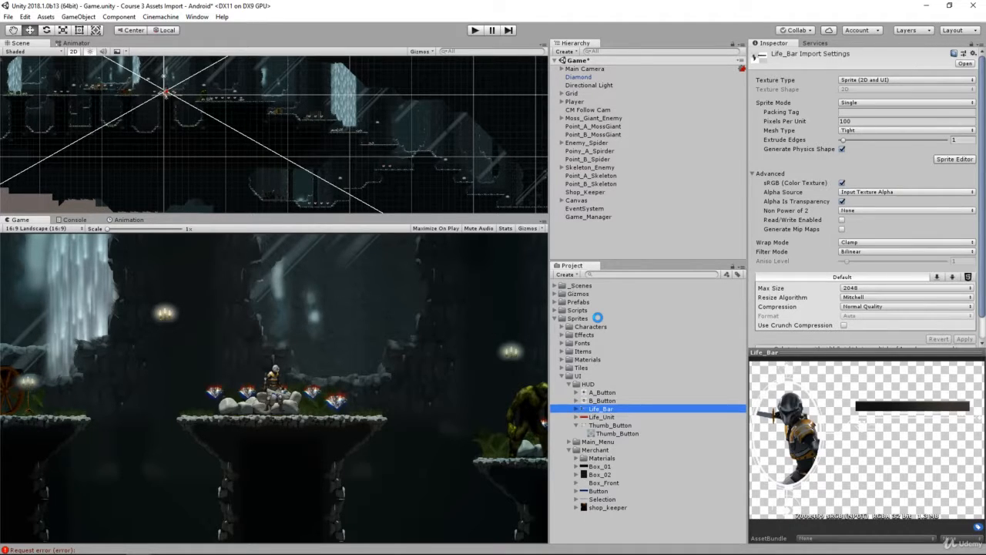
pyautogui.press('Down')
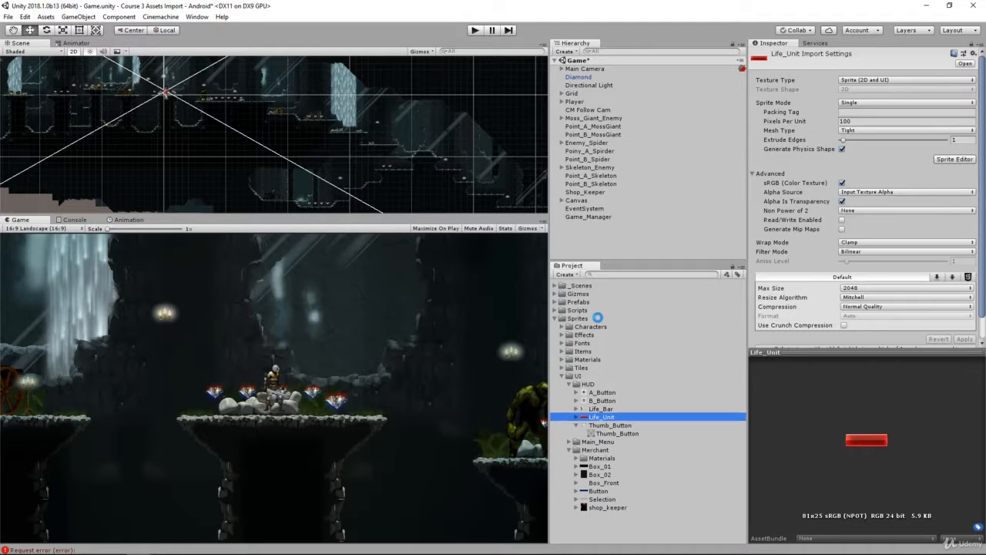
pyautogui.press('Down')
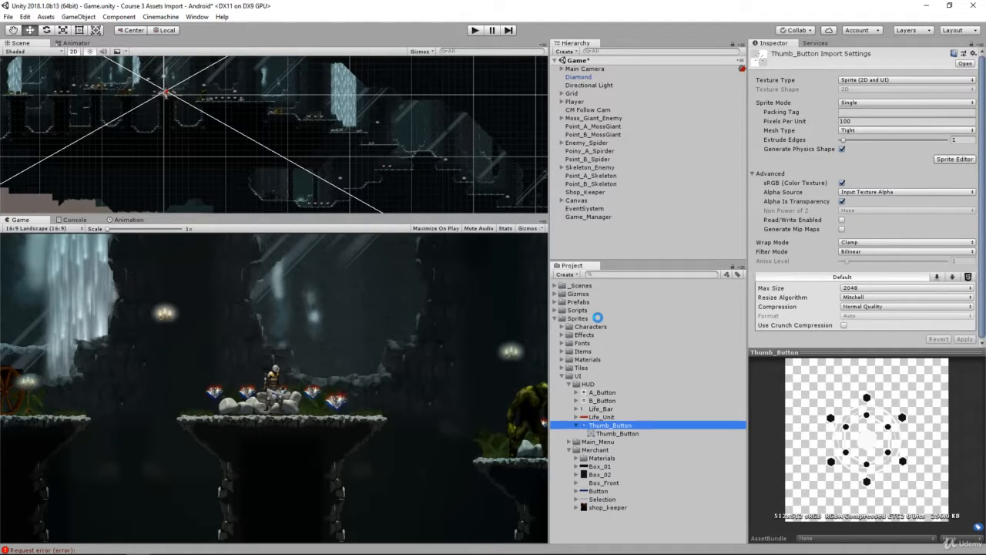
pyautogui.press('Left')
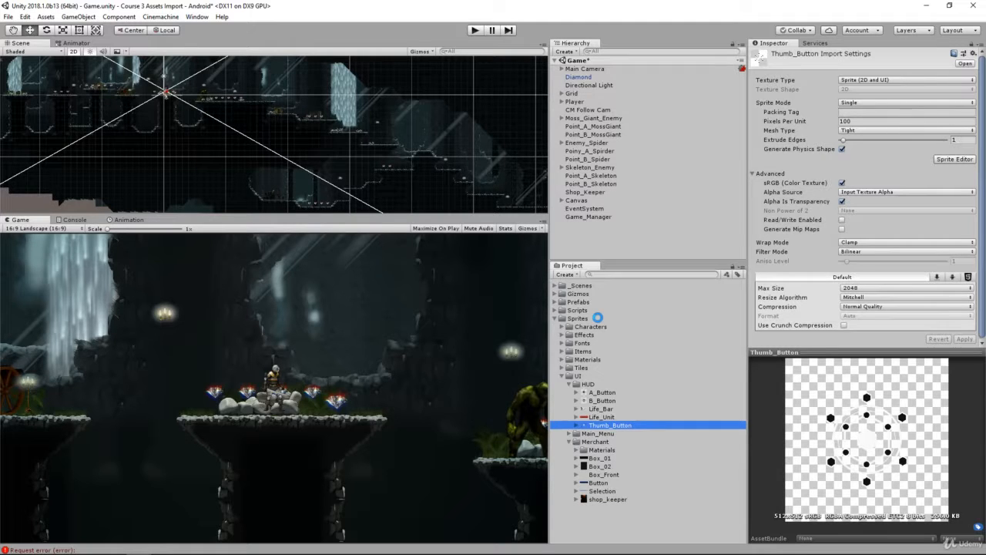
pyautogui.press('Up')
pyautogui.press('Up')
pyautogui.press('Up')
pyautogui.press('Up')
pyautogui.press('Up')
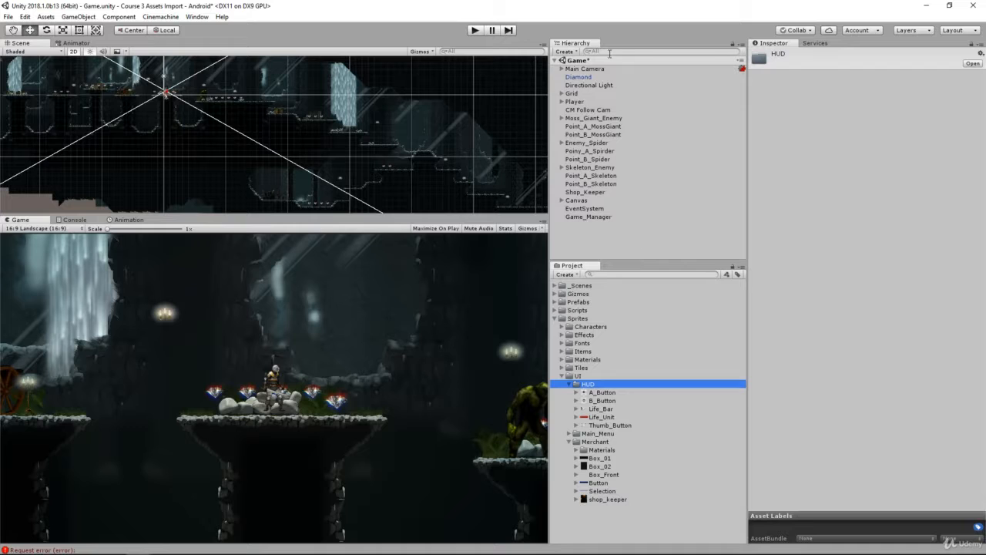
# Step: Add a UI Panel as a child of the Canvas, alongside Shop_Panel
pyautogui.click(600, 200)
pyautogui.press('Right')
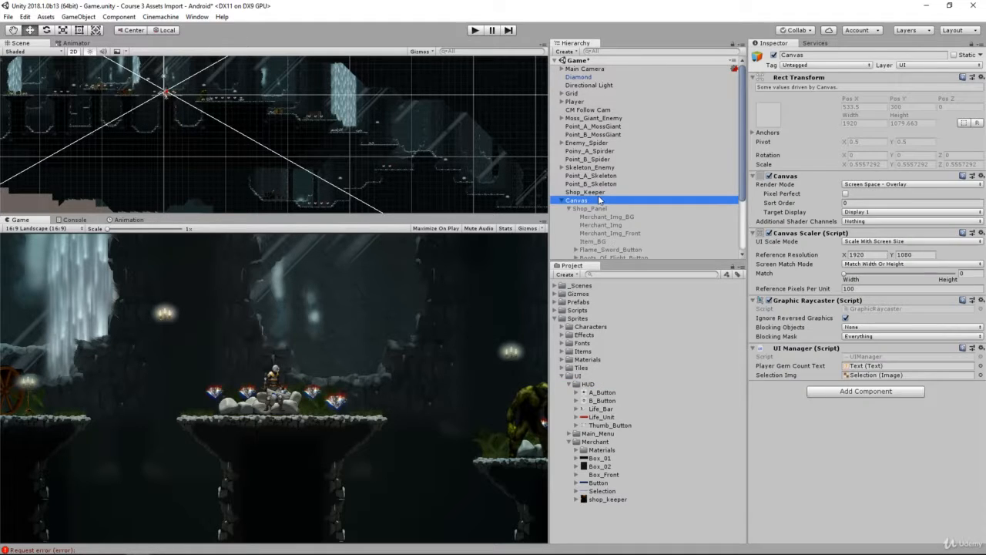
pyautogui.click(599, 209)
pyautogui.press('Left')
pyautogui.rightClick(585, 202)
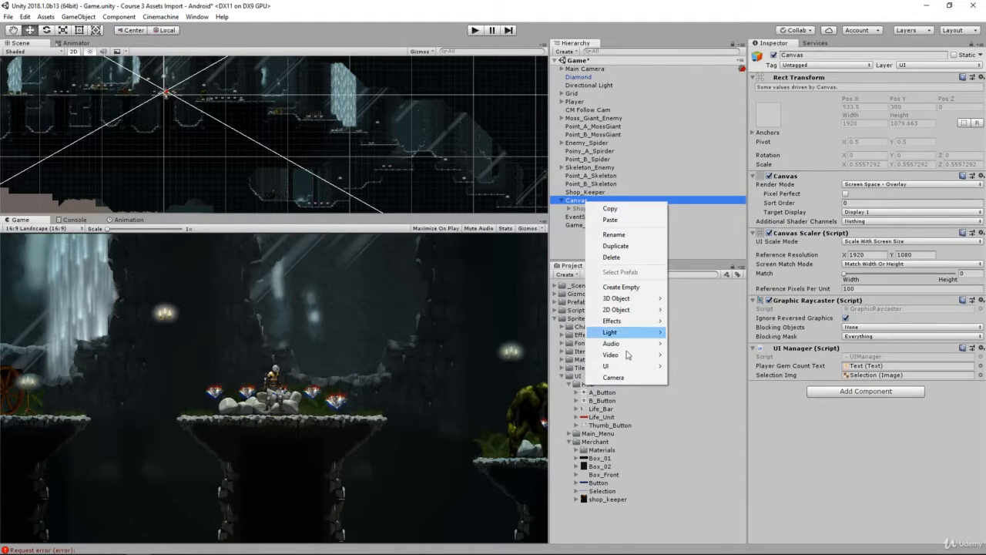
pyautogui.moveTo(623, 369)
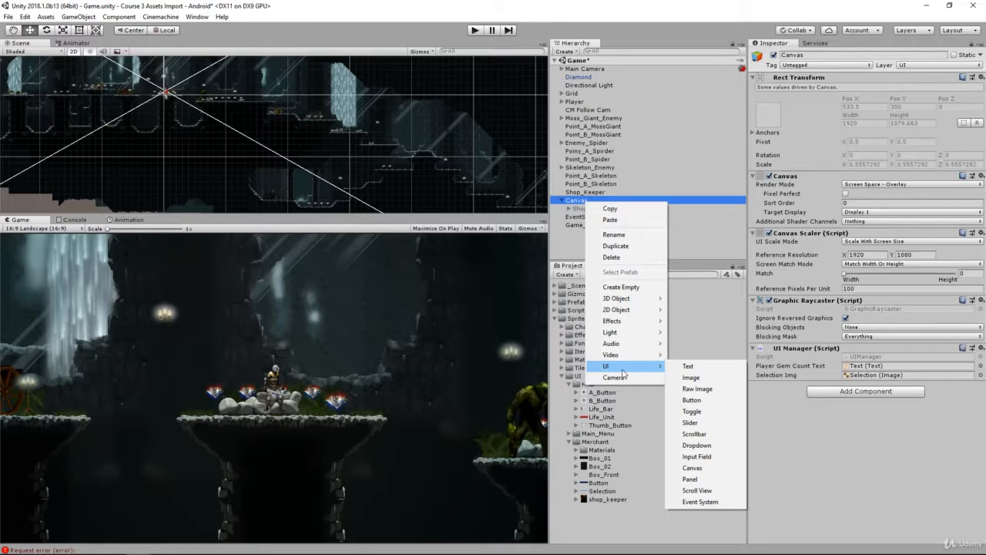
pyautogui.click(697, 479)
# Step: Rename the new panel HUD and remove its Image component
pyautogui.click(807, 54)
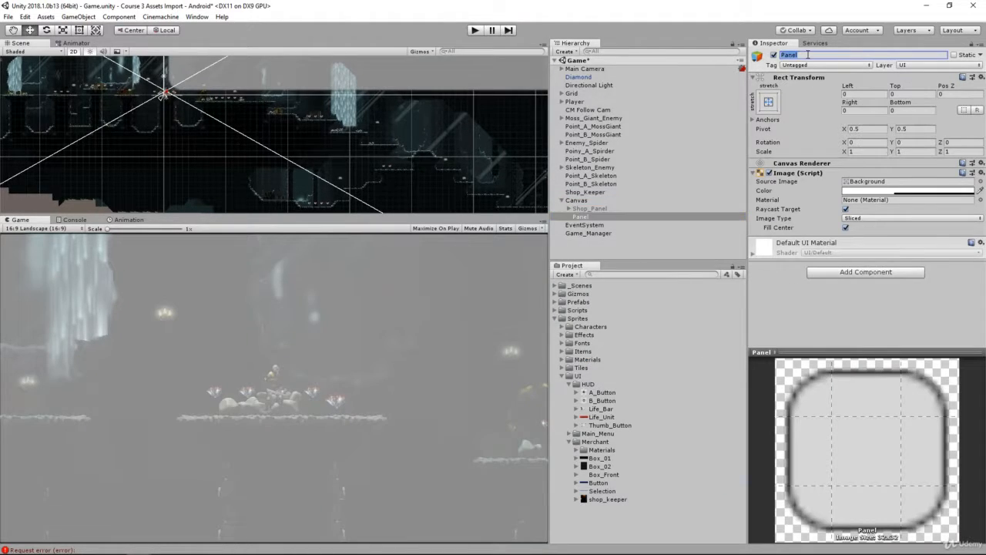
pyautogui.write('HUD')
pyautogui.press('Return')
pyautogui.rightClick(788, 173)
pyautogui.click(824, 194)
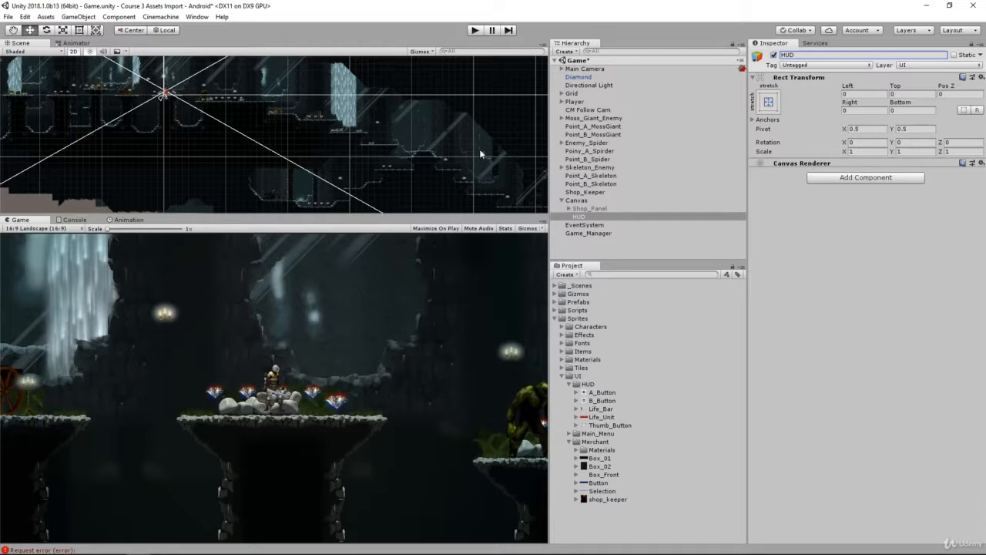
# Step: Add a UI Image under the HUD panel and name it Life_Bar_Graphic
pyautogui.rightClick(583, 218)
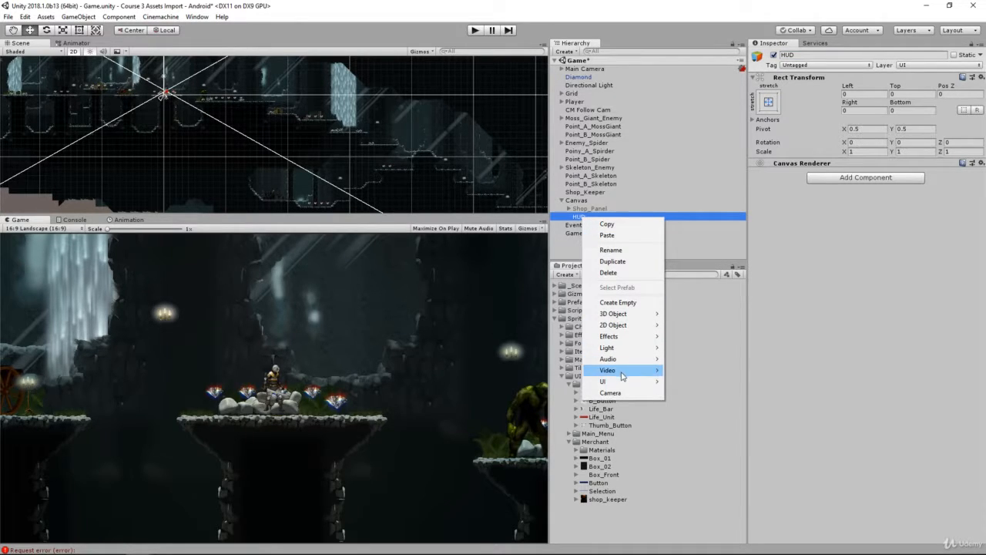
pyautogui.moveTo(619, 380)
pyautogui.click(689, 393)
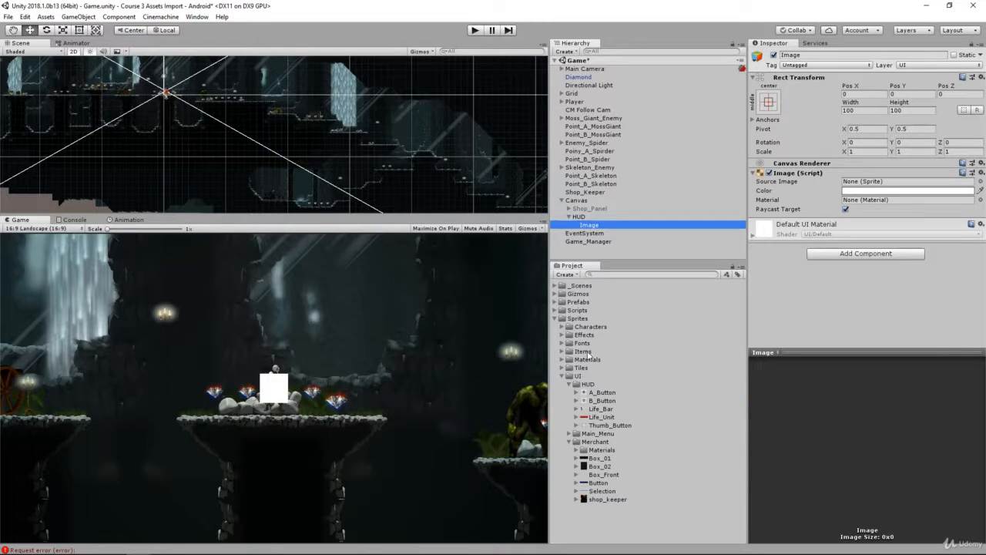
pyautogui.click(838, 55)
pyautogui.write('Life_B')
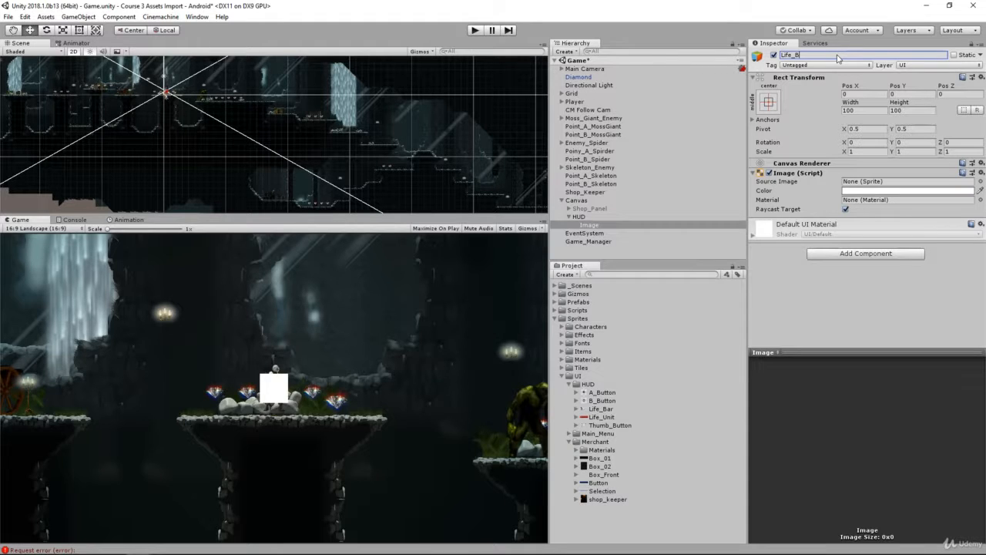
pyautogui.write('ar_Graphic')
pyautogui.press('Return')
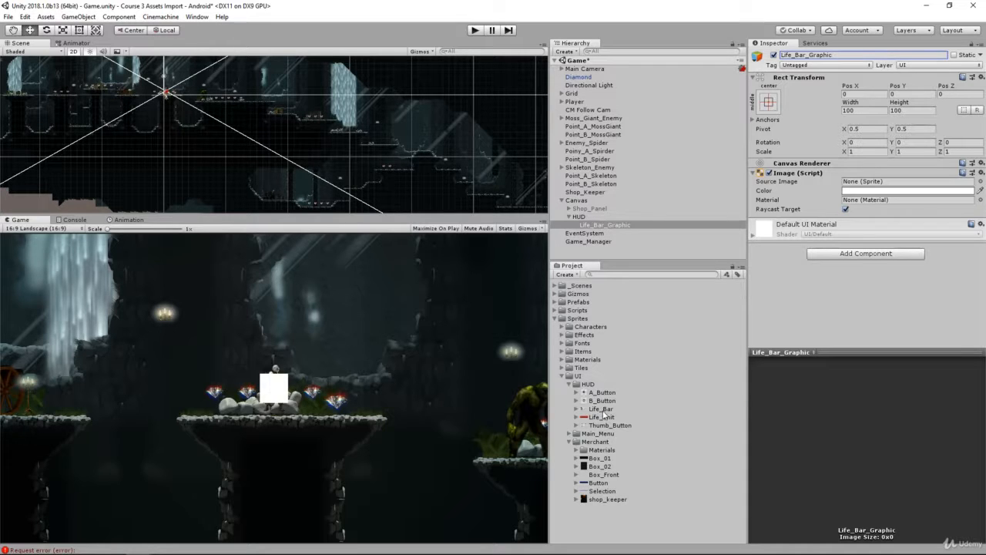
# Step: Assign the Life_Bar sprite as Life_Bar_Graphic's source image and set its width to 700 and height to 469
pyautogui.moveTo(601, 408); pyautogui.dragTo(867, 180)
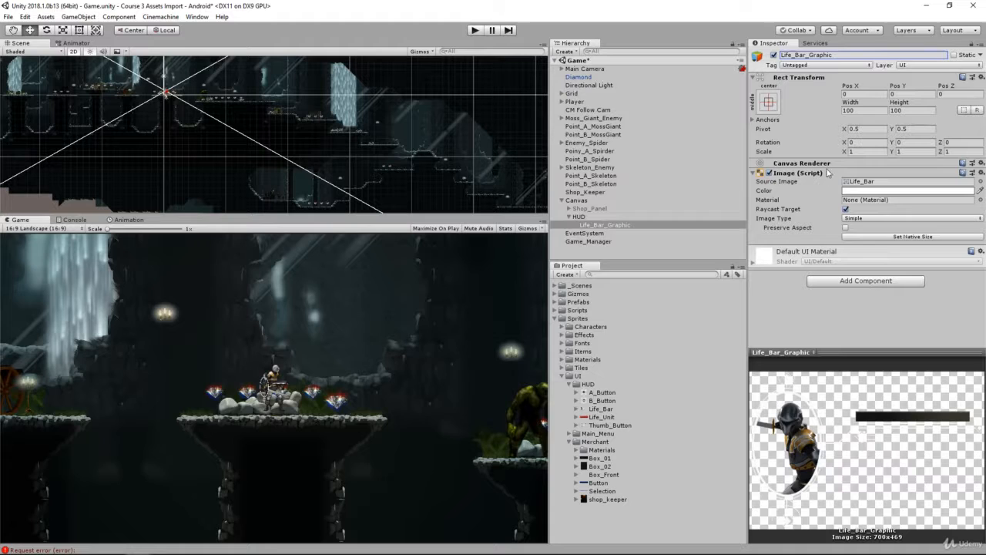
pyautogui.click(845, 228)
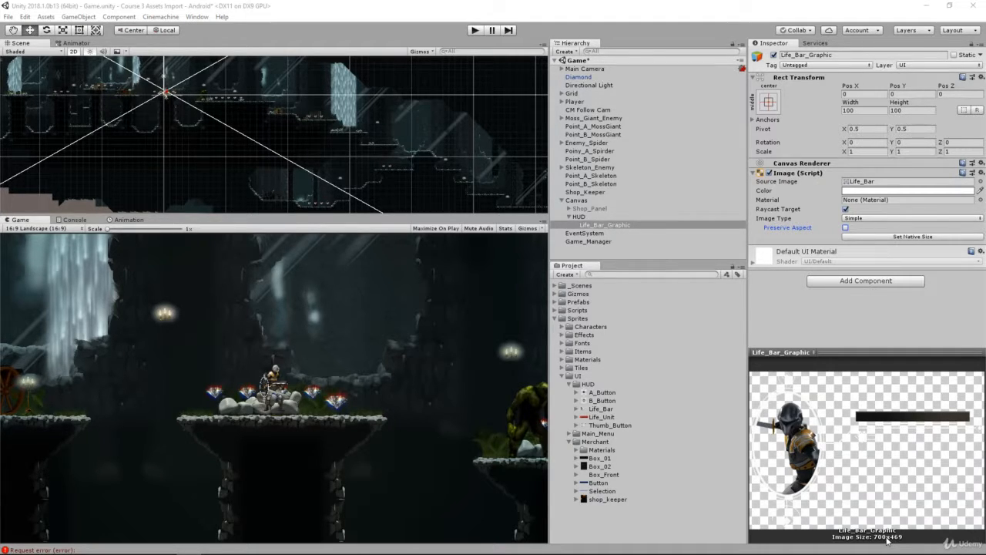
pyautogui.click(856, 110)
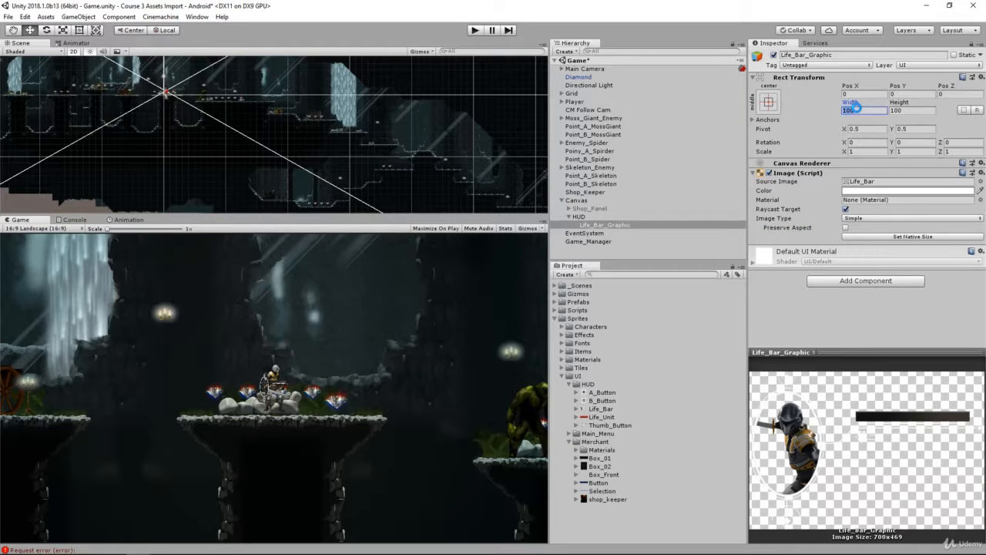
pyautogui.write('700')
pyautogui.press('Tab')
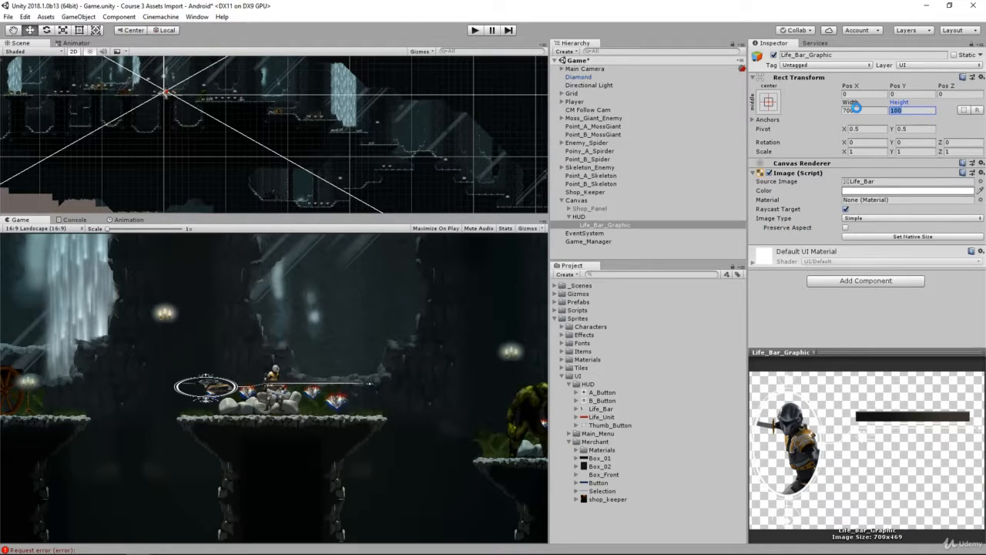
pyautogui.write('469')
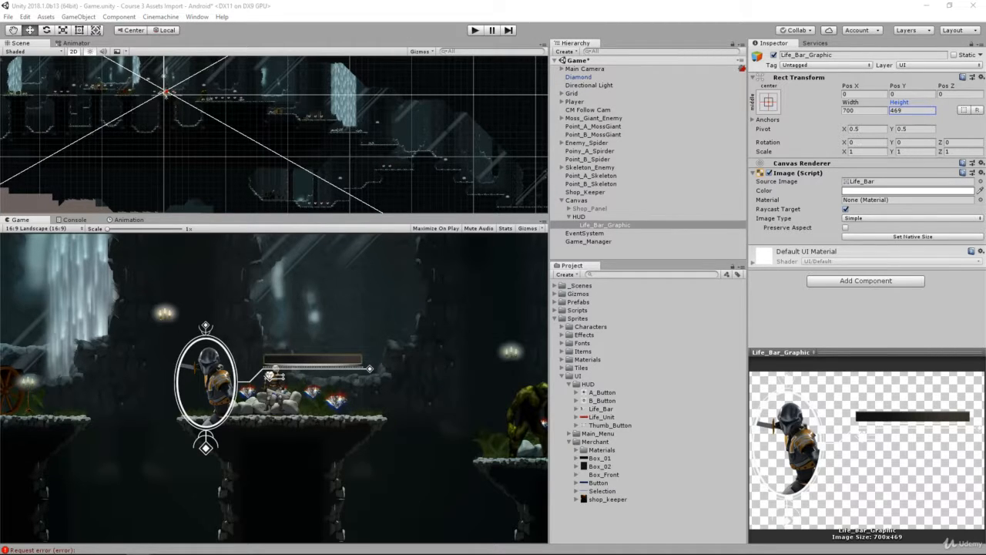
# Step: Anchor Life_Bar_Graphic to the top-left preset and set its Pos X and Pos Y to 0
pyautogui.click(768, 100)
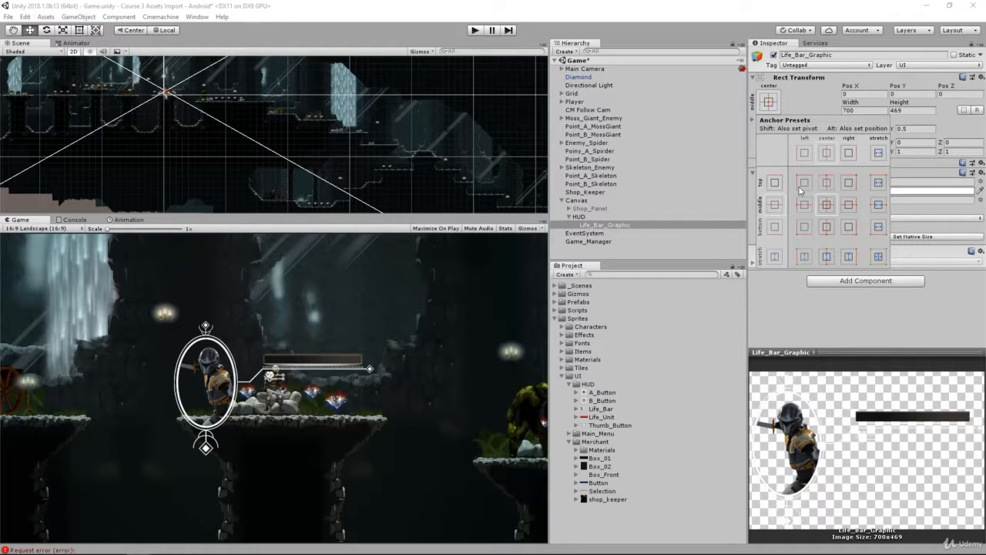
pyautogui.click(803, 182)
pyautogui.click(864, 94)
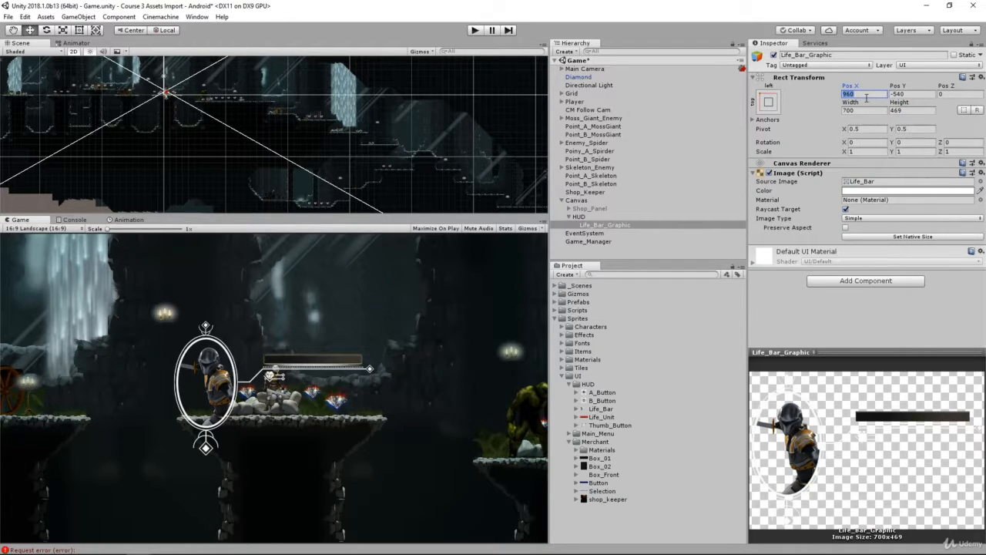
pyautogui.write('0')
pyautogui.press('Tab')
pyautogui.write('0')
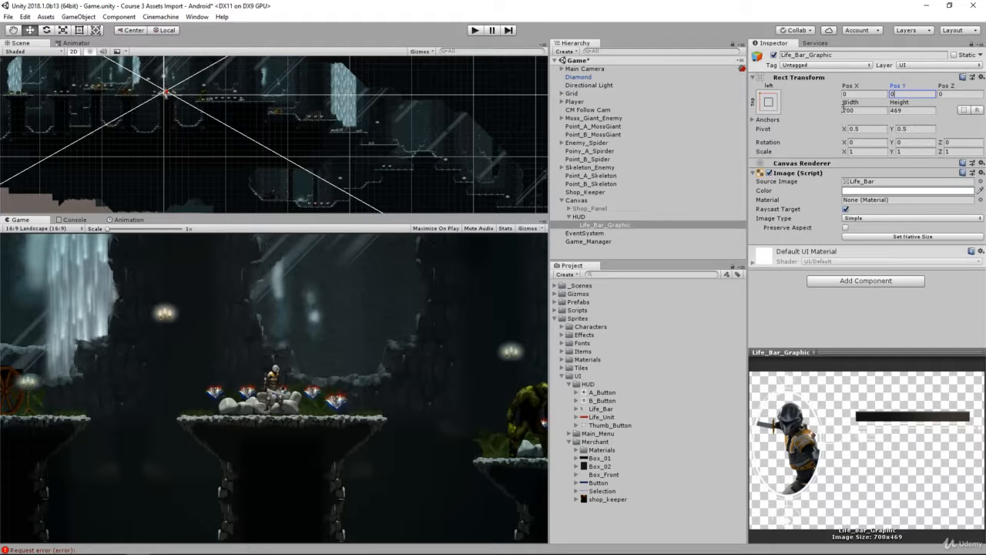
pyautogui.scroll(-12, 345, 154)
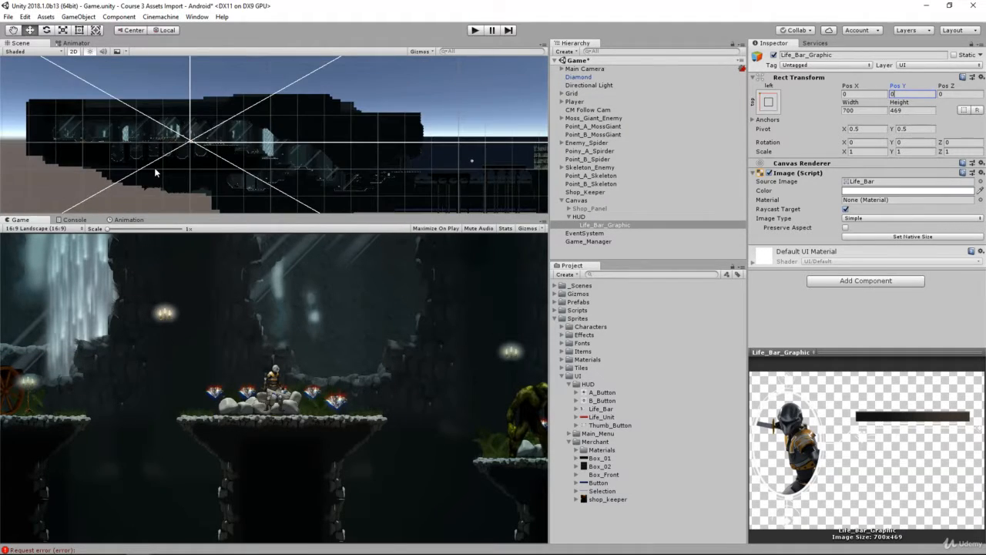
pyautogui.scroll(2, 154, 173)
pyautogui.moveTo(848, 87); pyautogui.dragTo(770, 117)
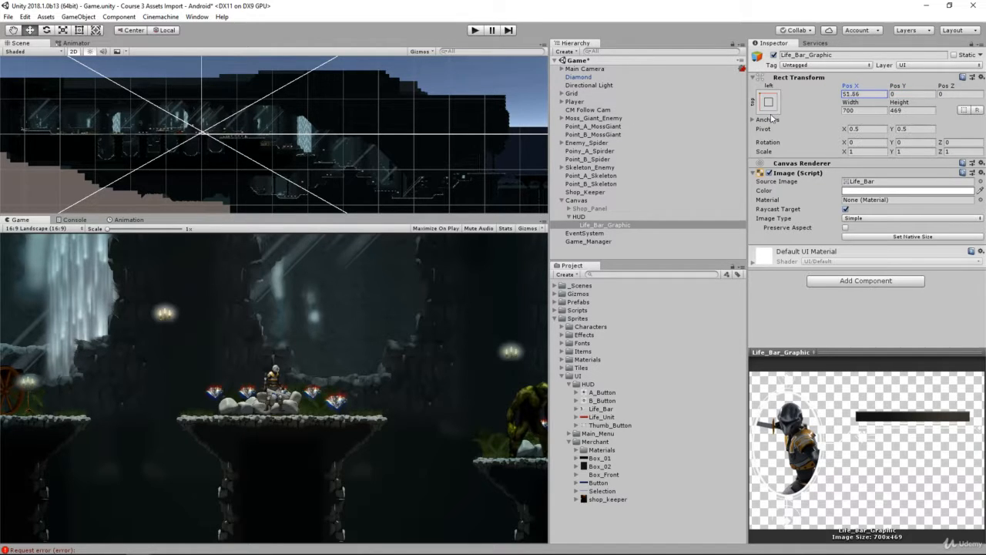
pyautogui.click(866, 93)
pyautogui.write('0')
# Step: Move Life_Bar_Graphic into the canvas's upper-left corner, at about Pos X 460 and Pos Y -271
pyautogui.click(627, 224)
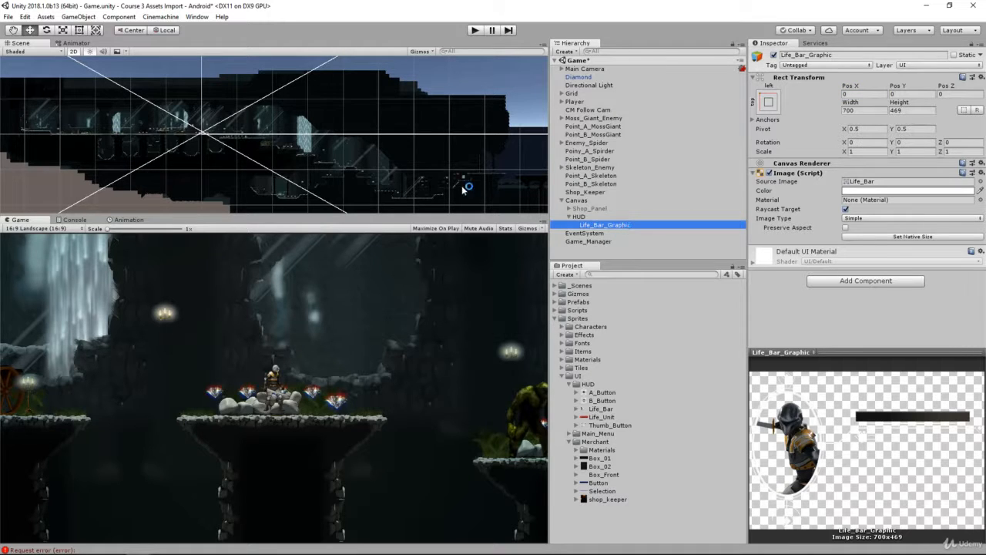
pyautogui.press('f')
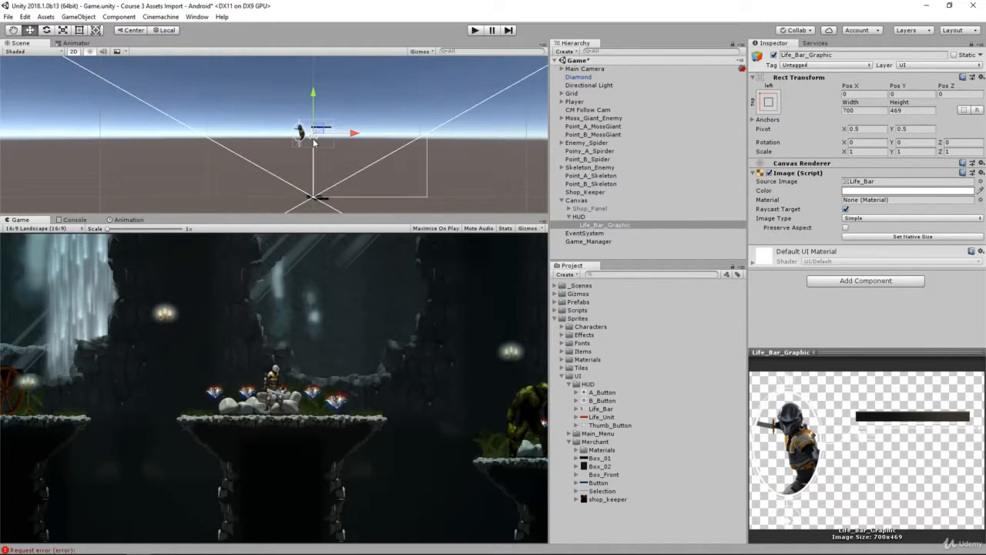
pyautogui.moveTo(314, 142); pyautogui.dragTo(346, 146)
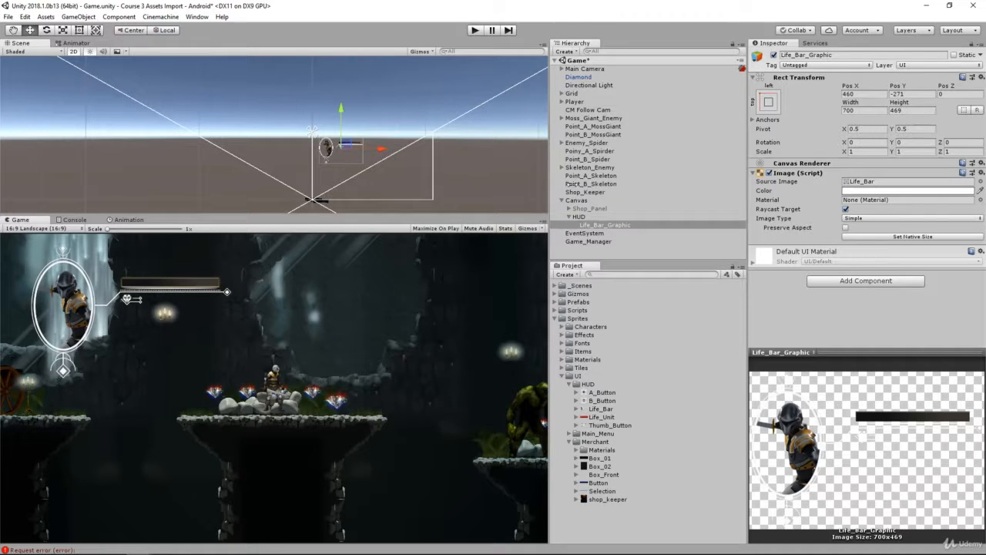
pyautogui.click(858, 94)
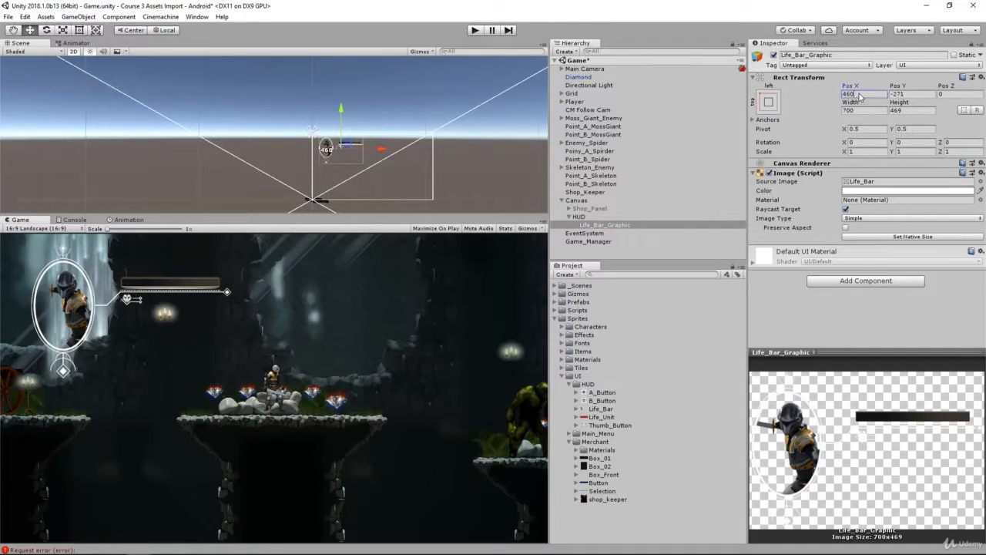
pyautogui.click(916, 94)
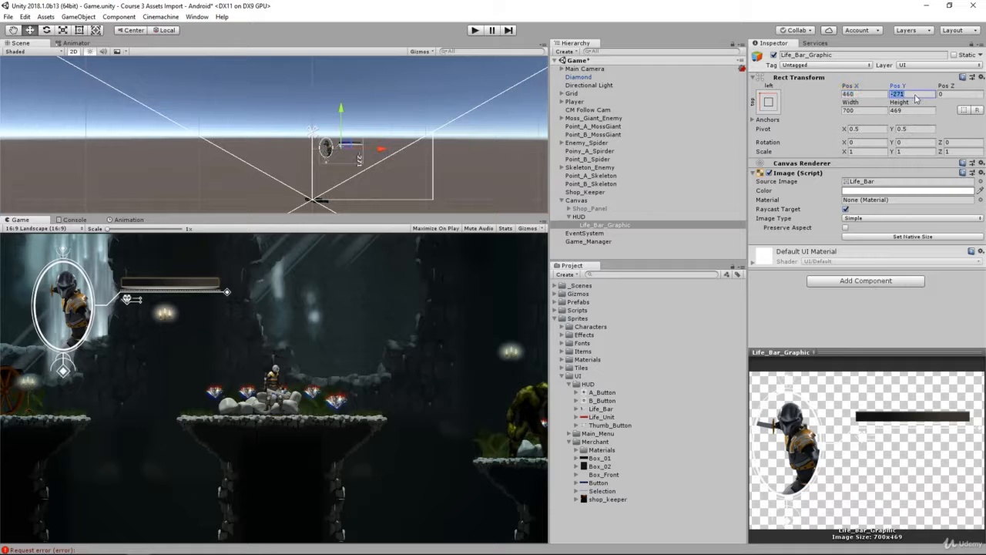
pyautogui.scroll(2, 233, 170)
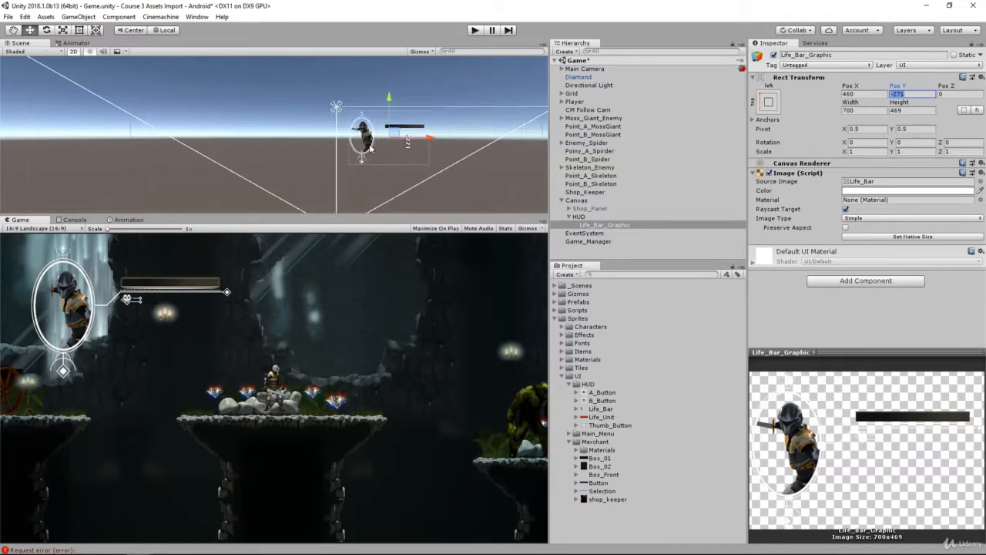
pyautogui.scroll(2, 455, 174)
pyautogui.scroll(-1, 448, 155)
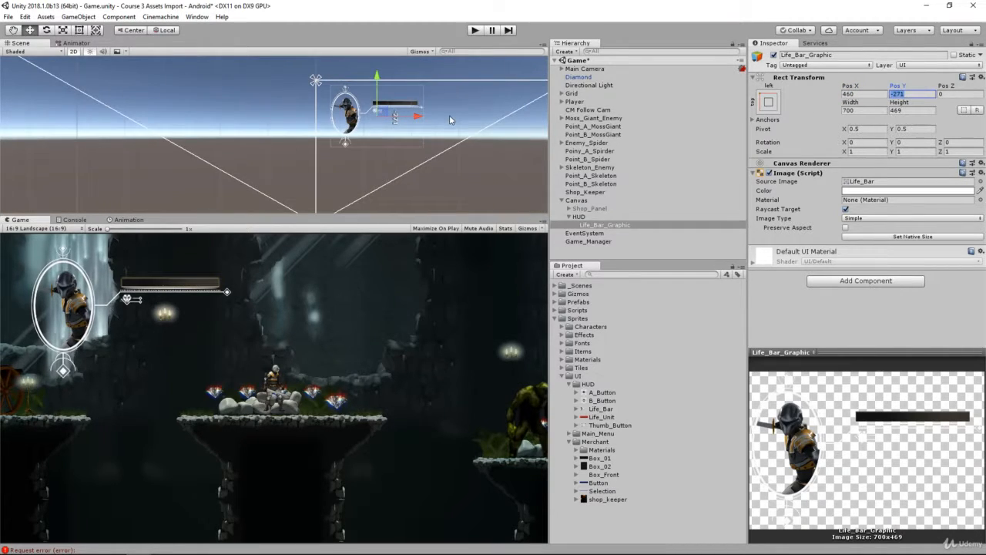
# Step: Add a UI Image under the HUD panel and assign the Thumb_Button sprite as its source image
pyautogui.click(602, 219)
pyautogui.rightClick(601, 220)
pyautogui.moveTo(642, 389)
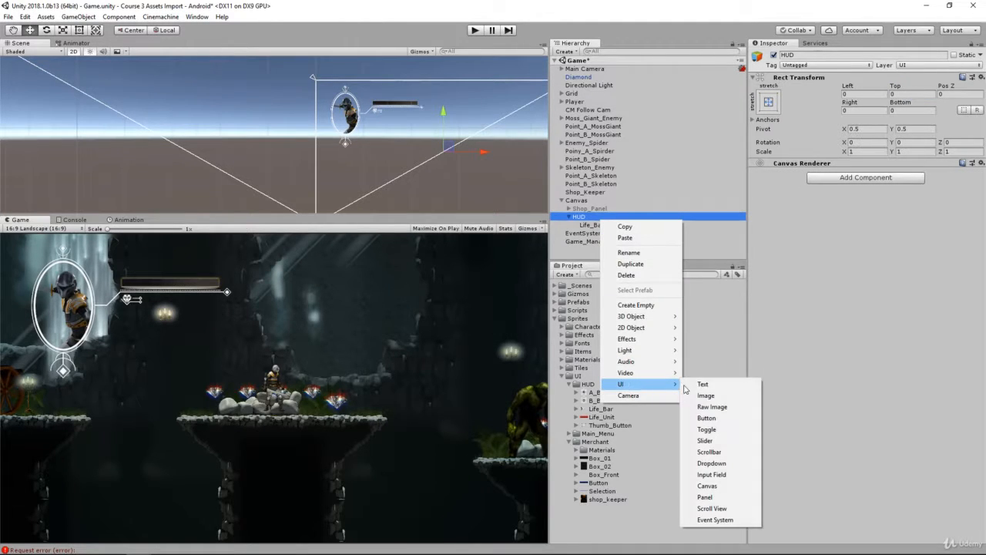
pyautogui.click(707, 396)
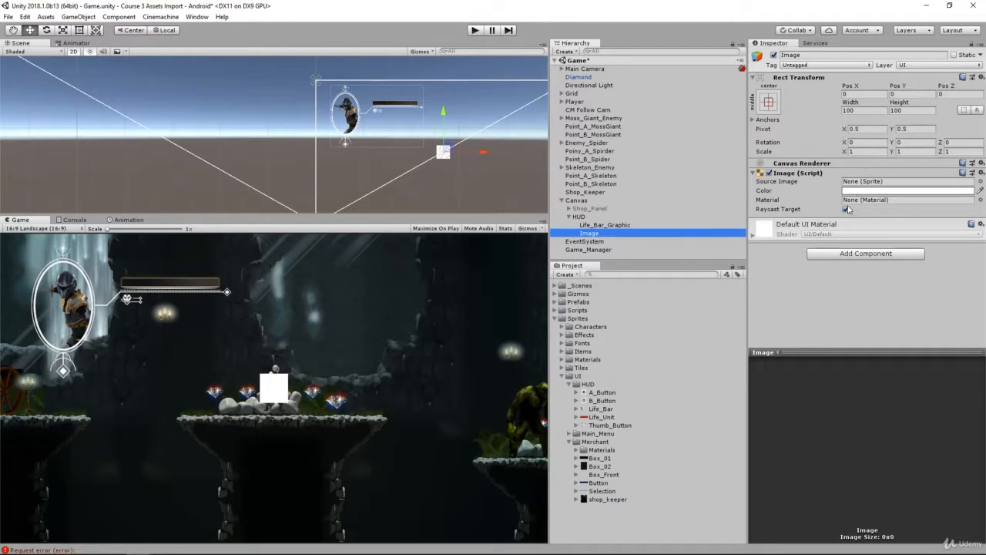
pyautogui.moveTo(605, 426); pyautogui.dragTo(855, 182)
# Step: Rename the new HUD image Joy_Stick and set its width and height to 512
pyautogui.click(597, 235)
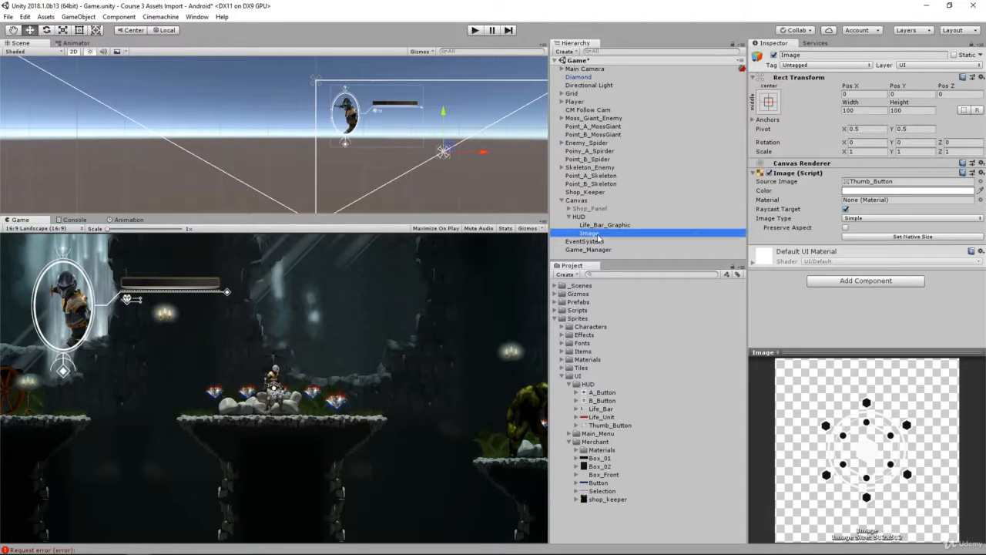
pyautogui.click(801, 56)
pyautogui.write('Joy_Stick')
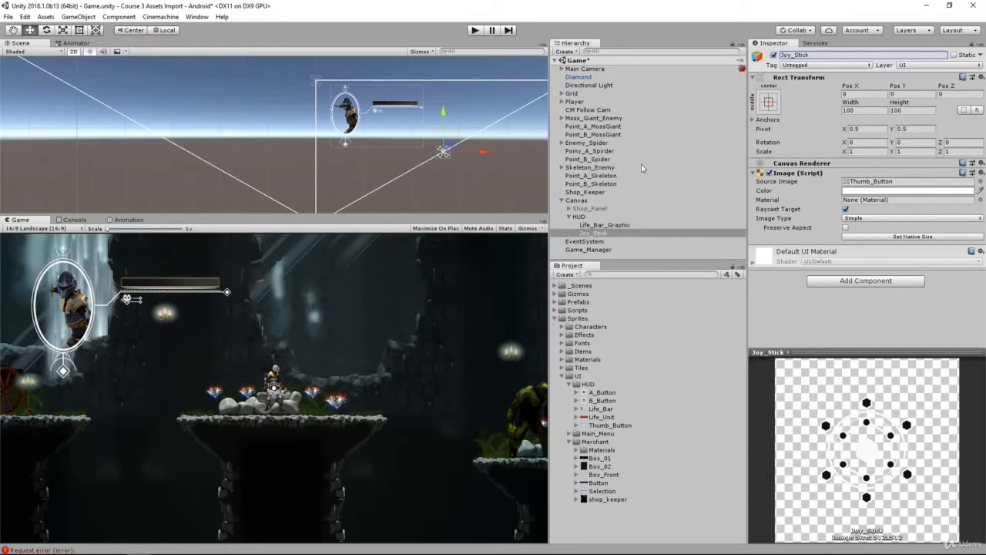
pyautogui.scroll(-3, 461, 153)
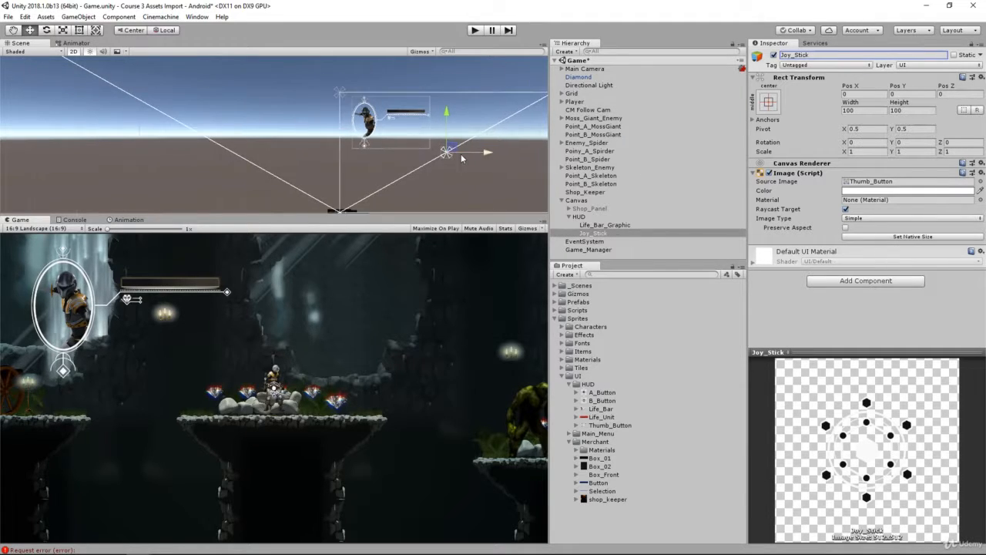
pyautogui.click(855, 111)
pyautogui.write('512')
pyautogui.press('Tab')
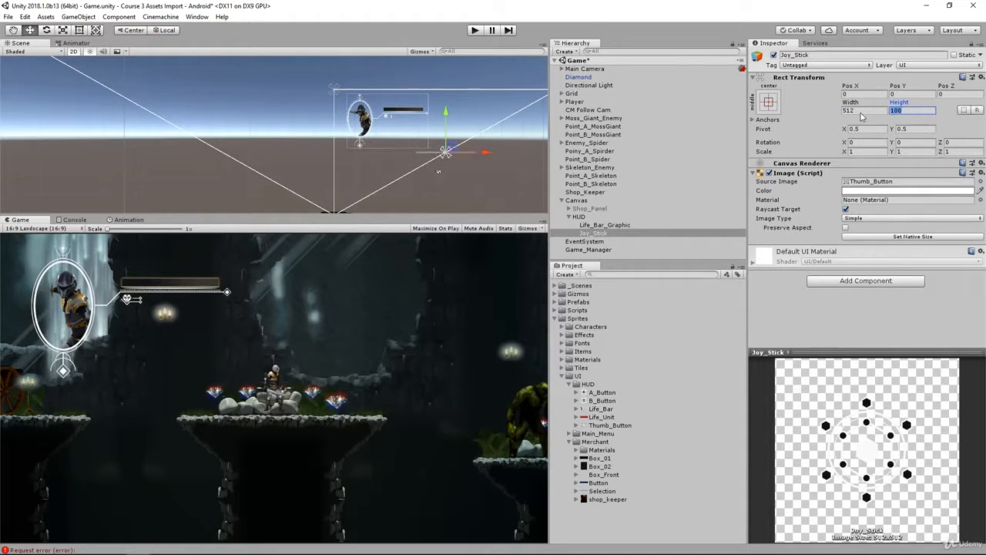
pyautogui.write('512')
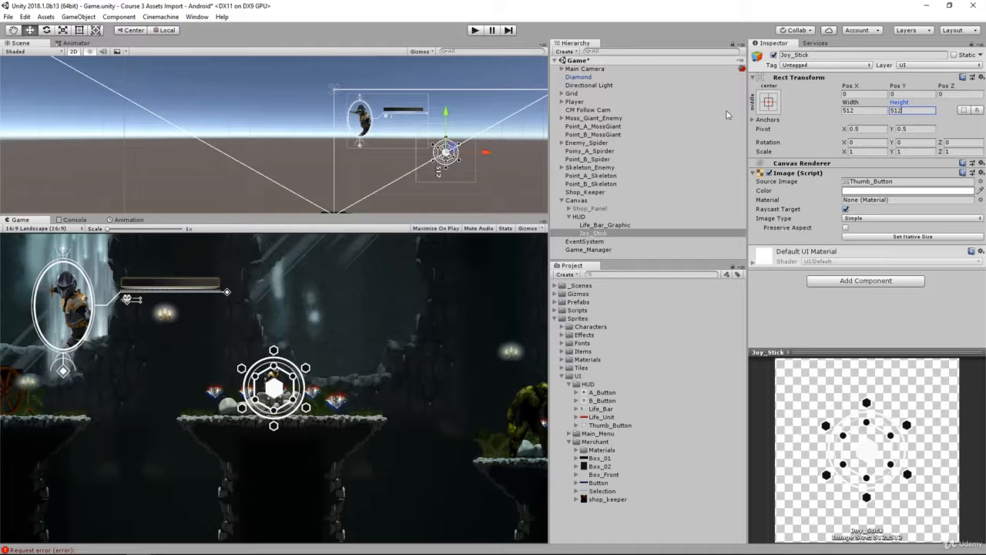
# Step: Anchor Joy_Stick to the bottom-left preset and set its Pos X and Pos Y to 0
pyautogui.click(767, 103)
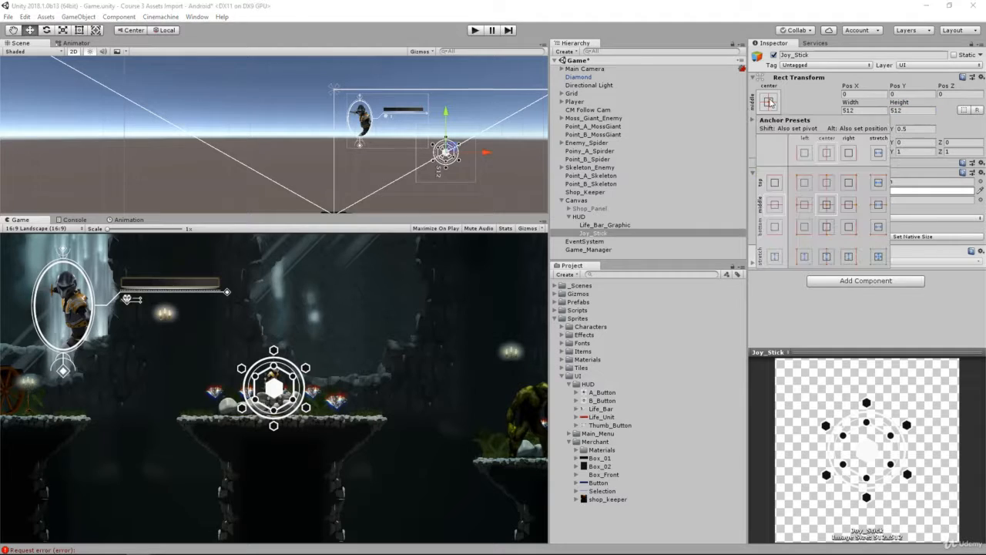
pyautogui.click(806, 233)
pyautogui.click(864, 94)
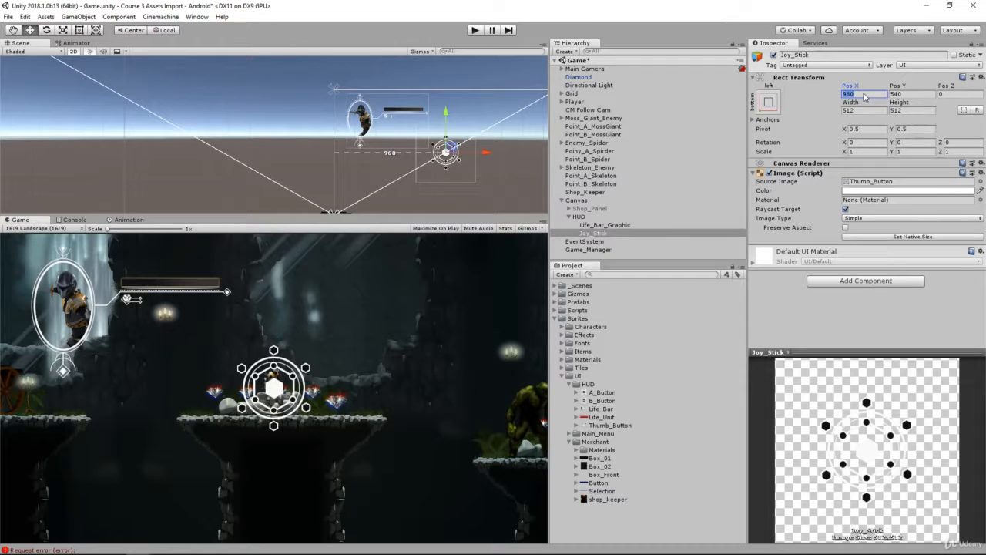
pyautogui.write('0')
pyautogui.click(896, 97)
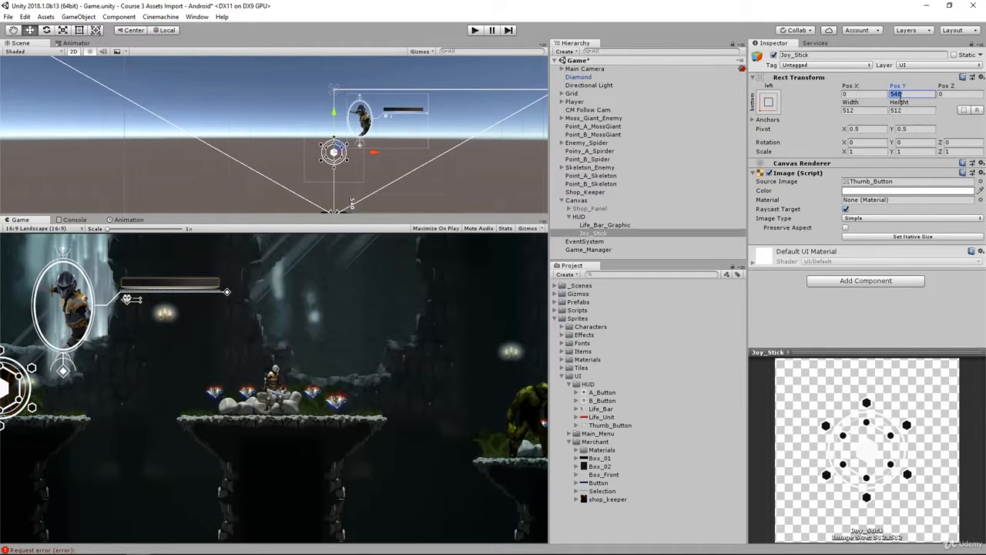
pyautogui.write('0')
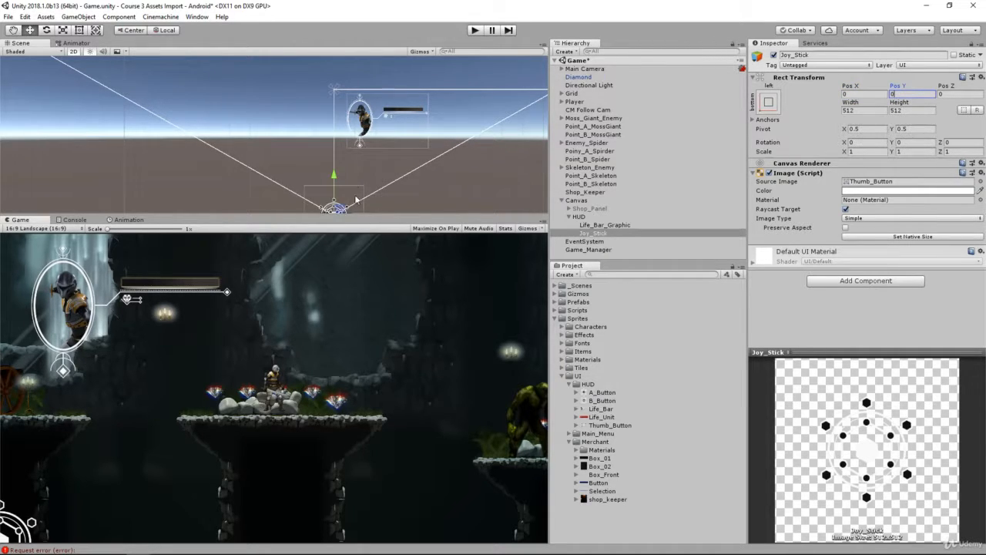
# Step: Move Joy_Stick inside the canvas's lower-left corner, at about Pos X 307 and Pos Y 222
pyautogui.scroll(-2, 352, 185)
pyautogui.moveTo(346, 206); pyautogui.dragTo(370, 189)
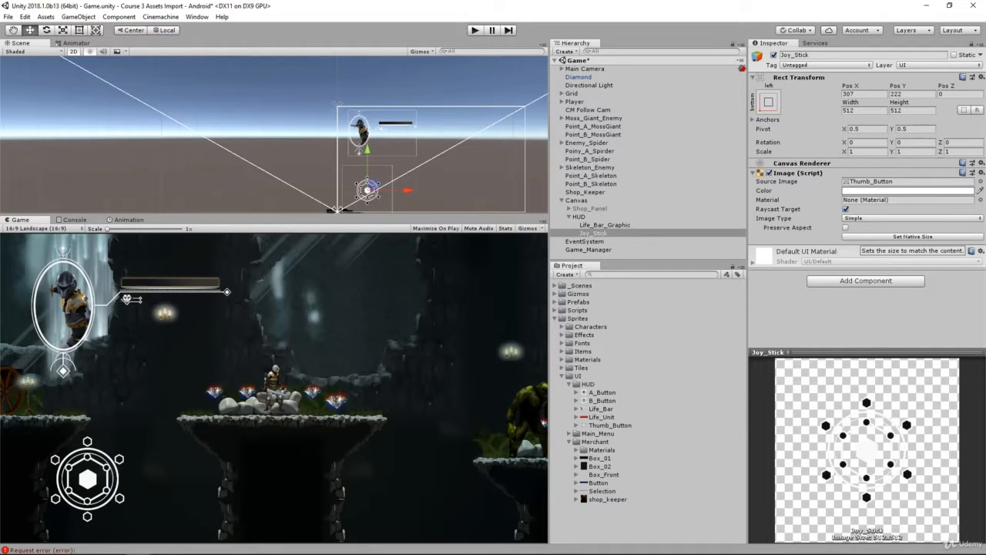
# Step: Add another UI Image under the HUD panel and name it B_Button
pyautogui.click(578, 217)
pyautogui.rightClick(583, 218)
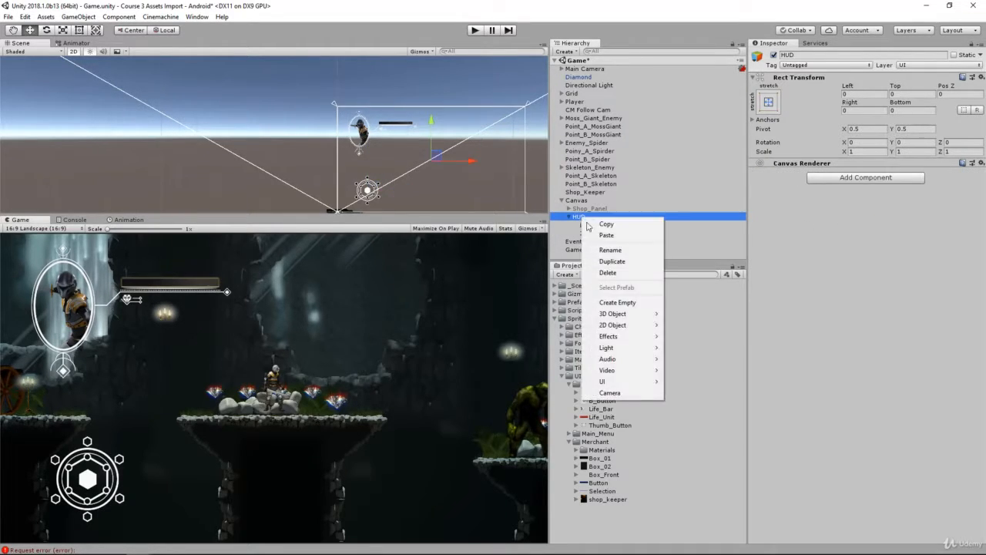
pyautogui.moveTo(618, 382)
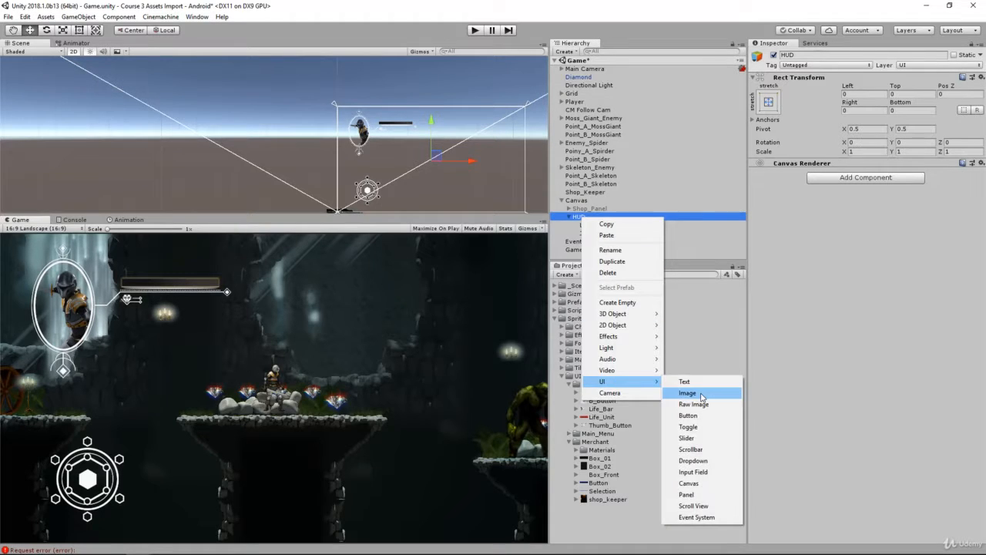
pyautogui.click(687, 393)
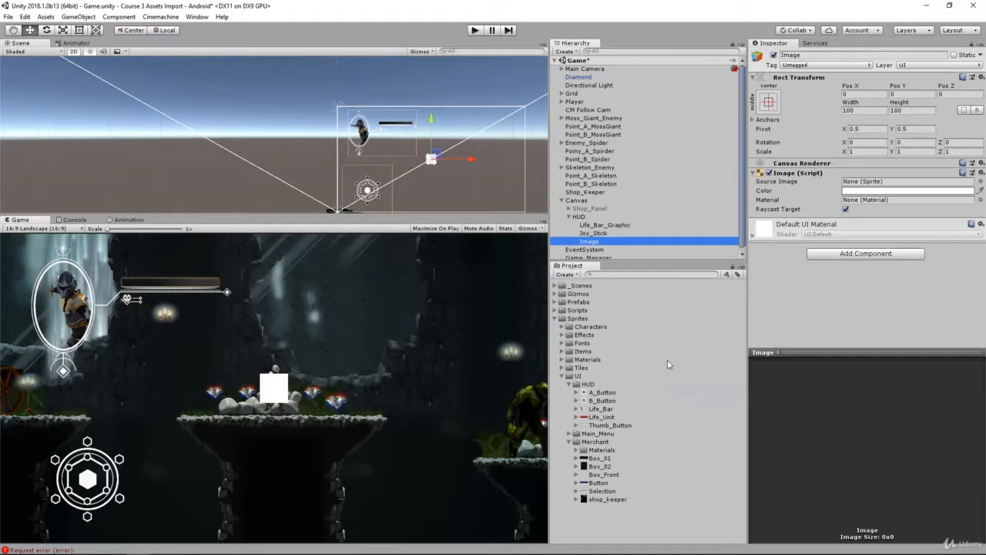
pyautogui.click(839, 56)
pyautogui.write('B')
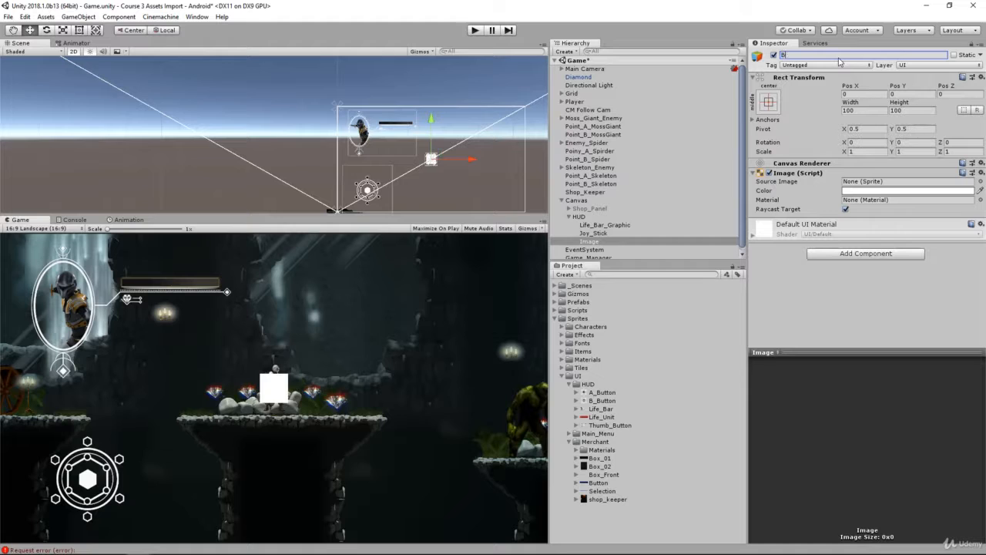
pyautogui.write('_Button')
pyautogui.press('Return')
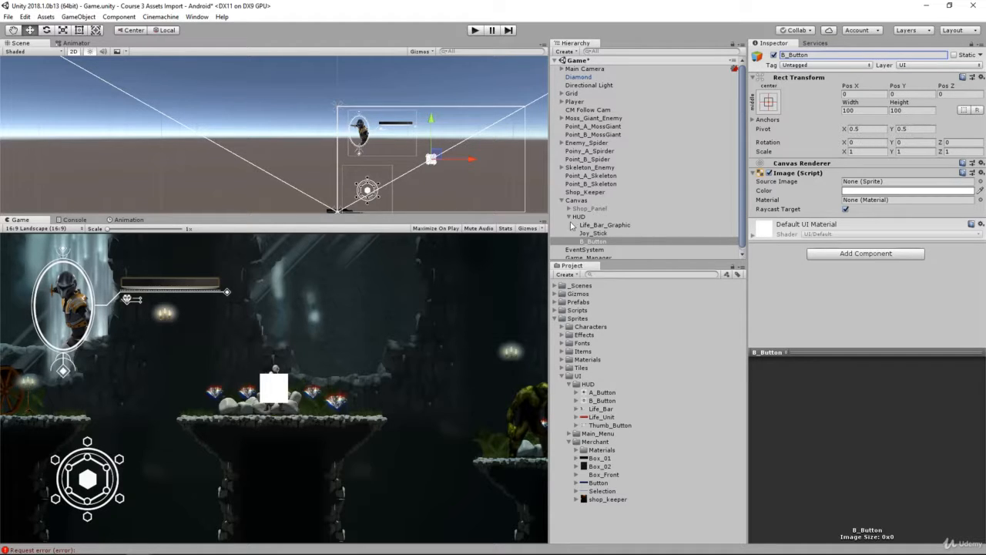
# Step: Assign the B_Button sprite as B_Button's source image and set its width and height to 256
pyautogui.scroll(-1, 593, 231)
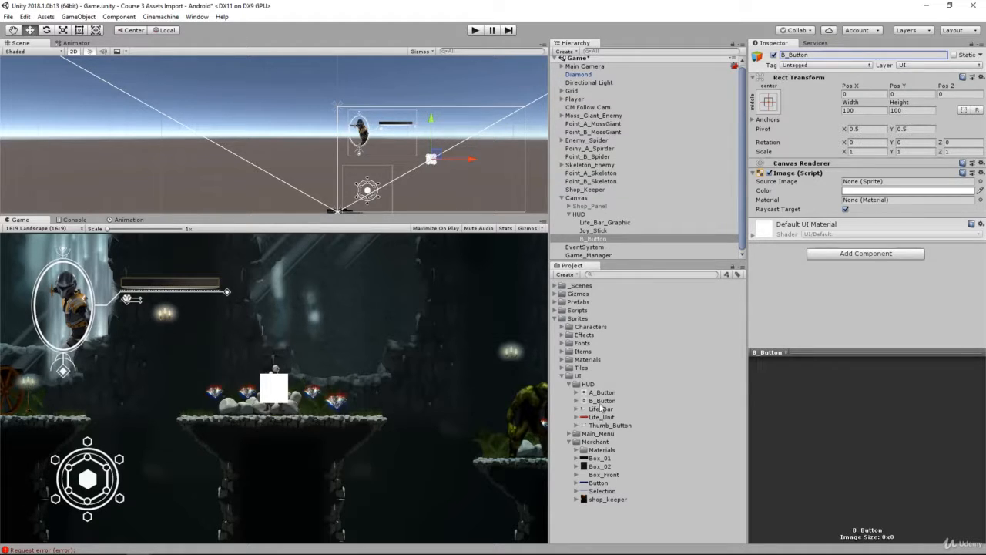
pyautogui.moveTo(602, 401); pyautogui.dragTo(849, 182)
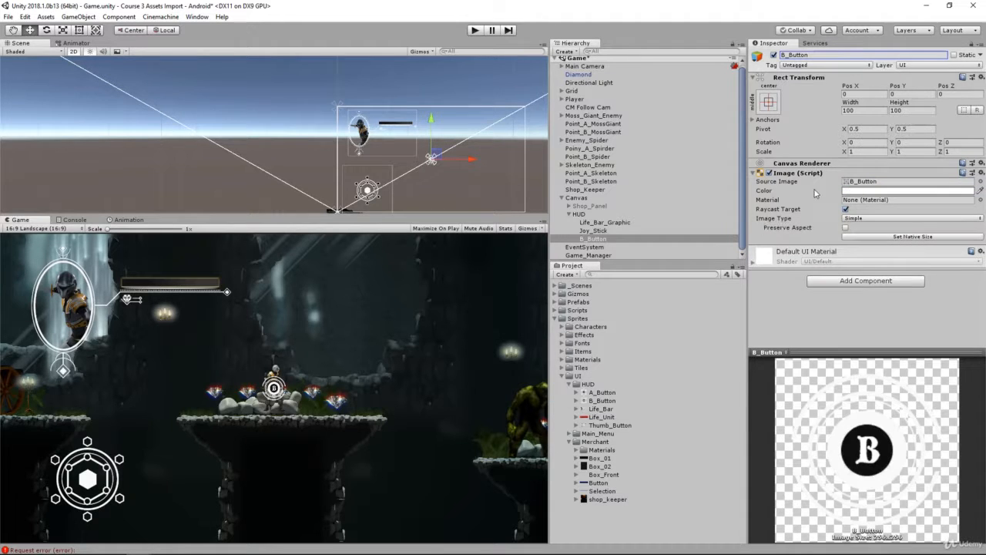
pyautogui.click(856, 110)
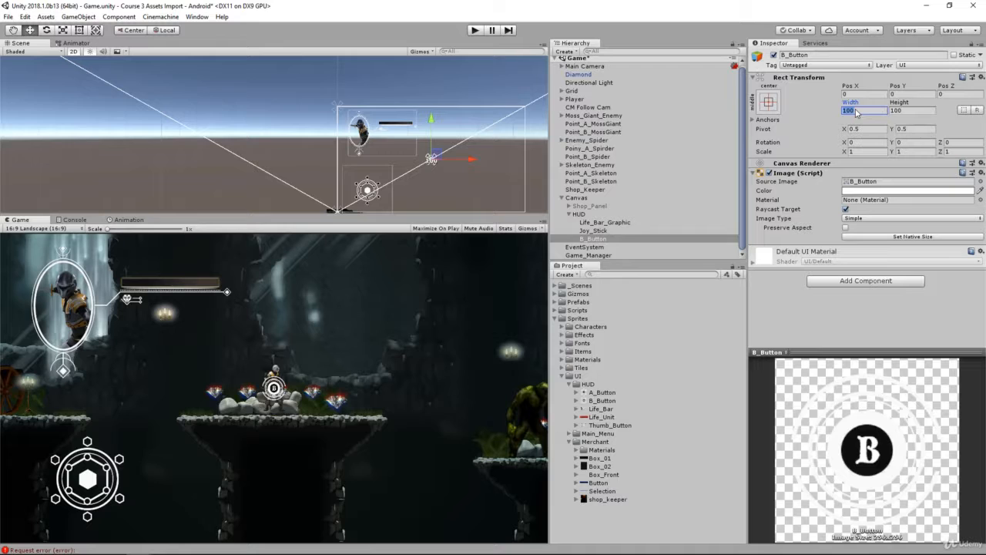
pyautogui.write('256')
pyautogui.press('Tab')
pyautogui.write('256')
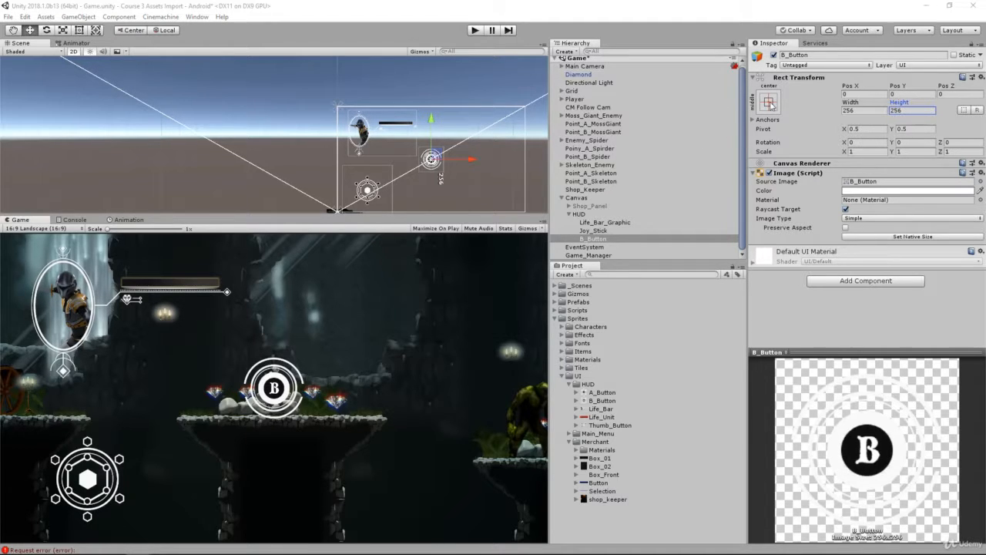
# Step: Move B_Button to the canvas's lower-right area, at about Pos X 513 and Pos Y -312
pyautogui.click(435, 157)
pyautogui.click(630, 211)
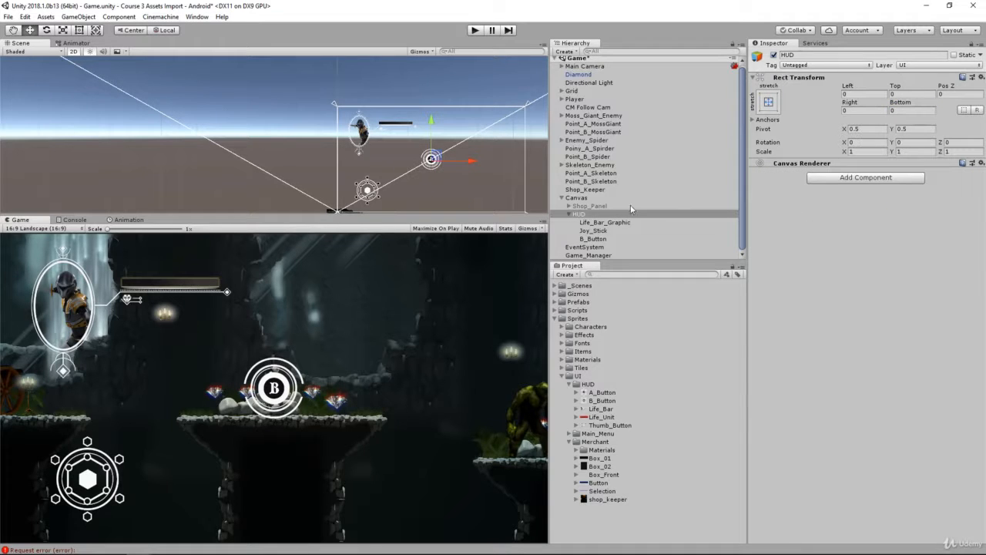
pyautogui.click(593, 238)
pyautogui.moveTo(434, 159); pyautogui.dragTo(482, 191)
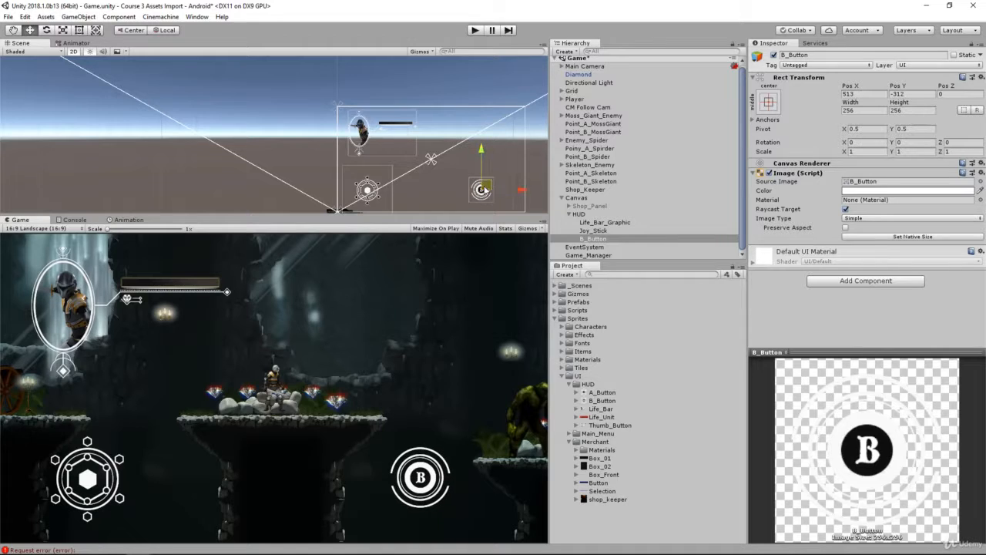
# Step: Duplicate B_Button and rename the copy A_Button
pyautogui.click(608, 238)
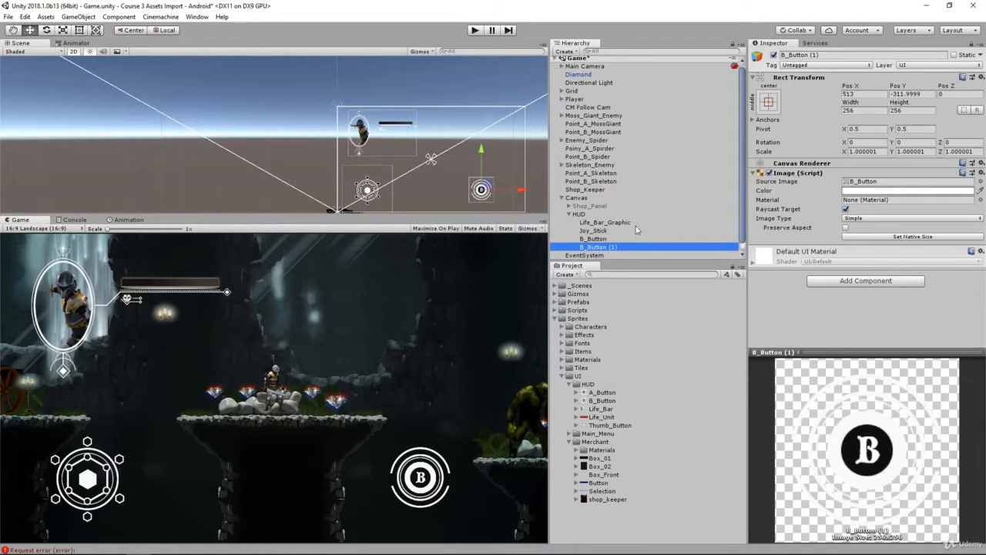
pyautogui.hotkey('ctrl', 'd')
pyautogui.click(797, 55)
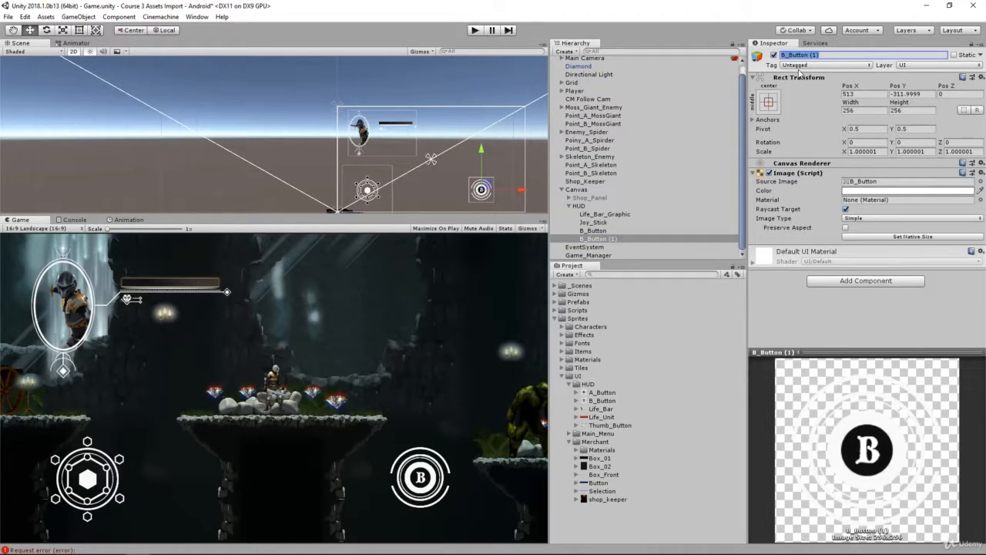
pyautogui.write('A_B')
pyautogui.press('Return')
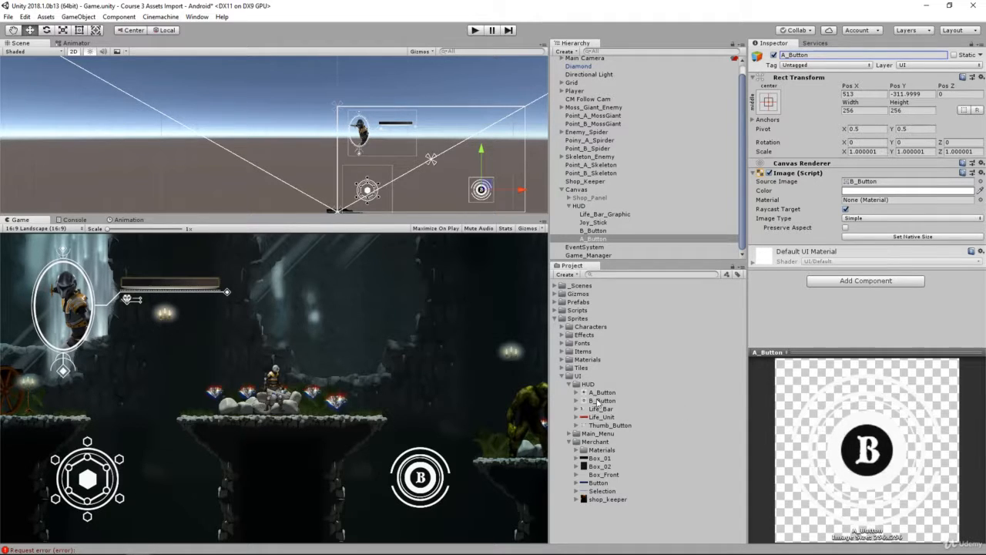
# Step: Assign the A_Button sprite to A_Button and move it above and right of B_Button, at about Pos X 698 and Pos Y -137
pyautogui.moveTo(600, 393); pyautogui.dragTo(873, 188)
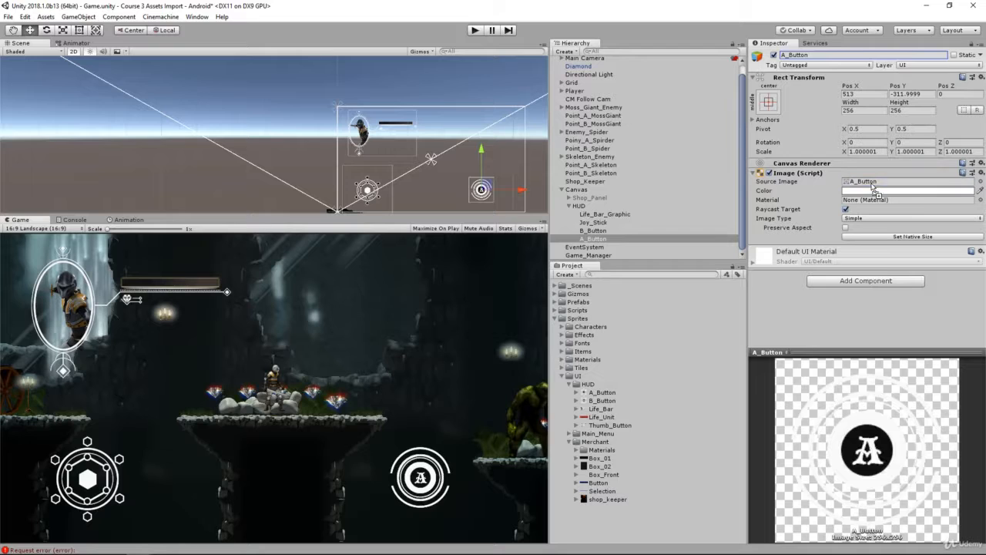
pyautogui.moveTo(483, 188); pyautogui.dragTo(502, 172)
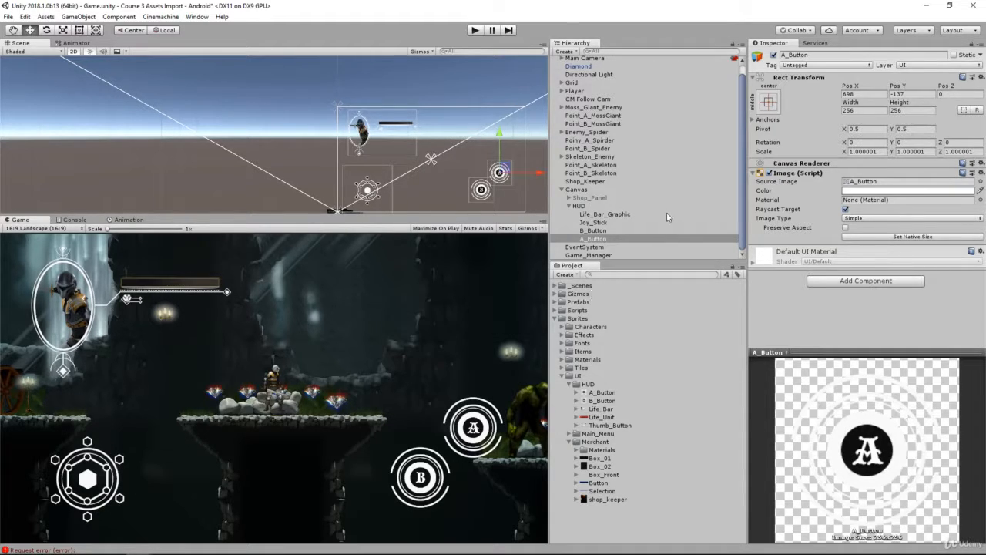
# Step: Add a UI Image under the HUD panel and name it Life_Unit
pyautogui.click(590, 206)
pyautogui.rightClick(590, 207)
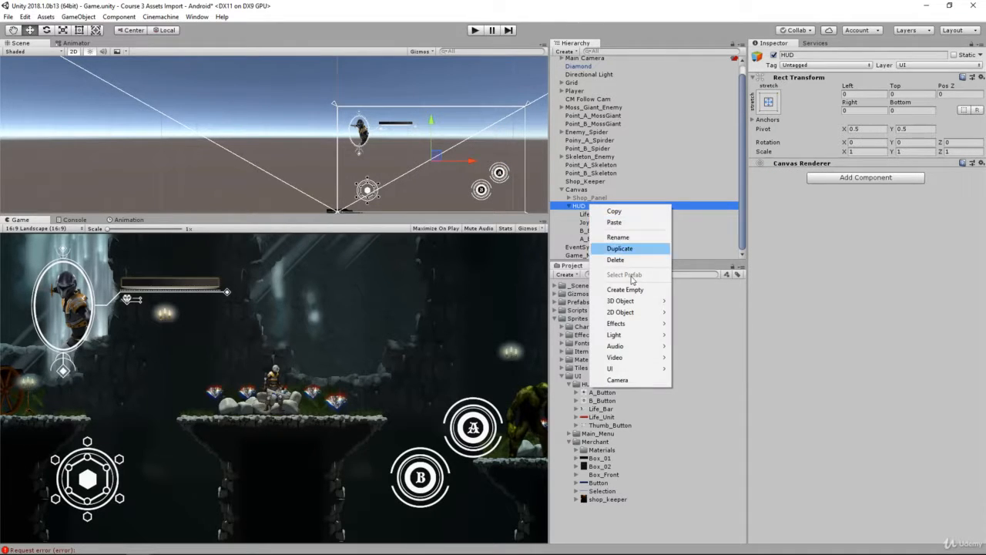
pyautogui.moveTo(632, 367)
pyautogui.click(698, 380)
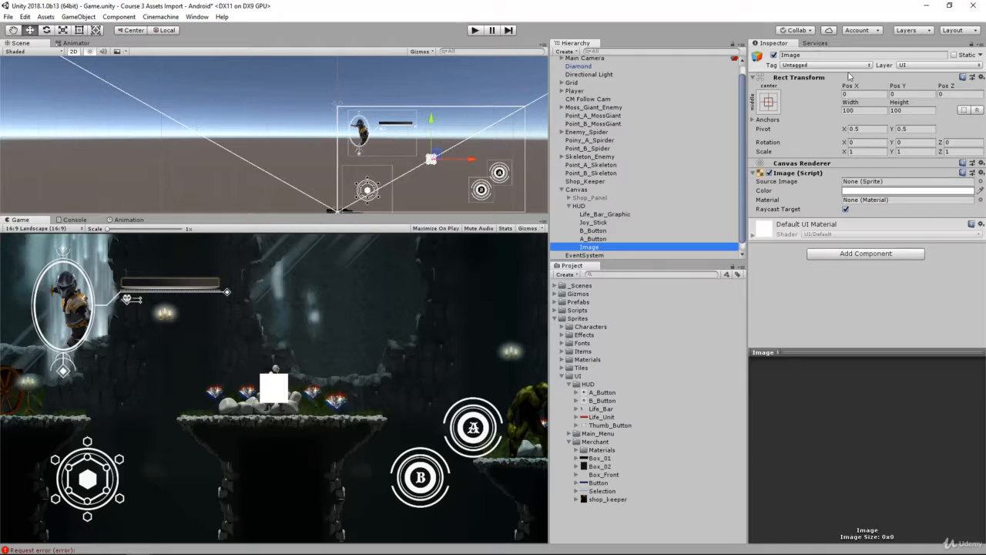
pyautogui.click(832, 56)
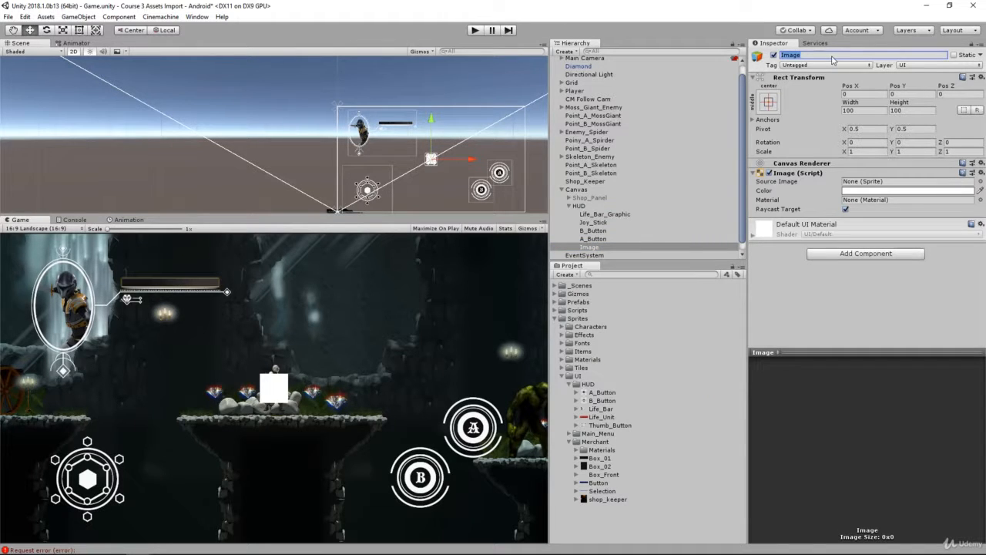
pyautogui.write('Life_Unit')
pyautogui.press('Return')
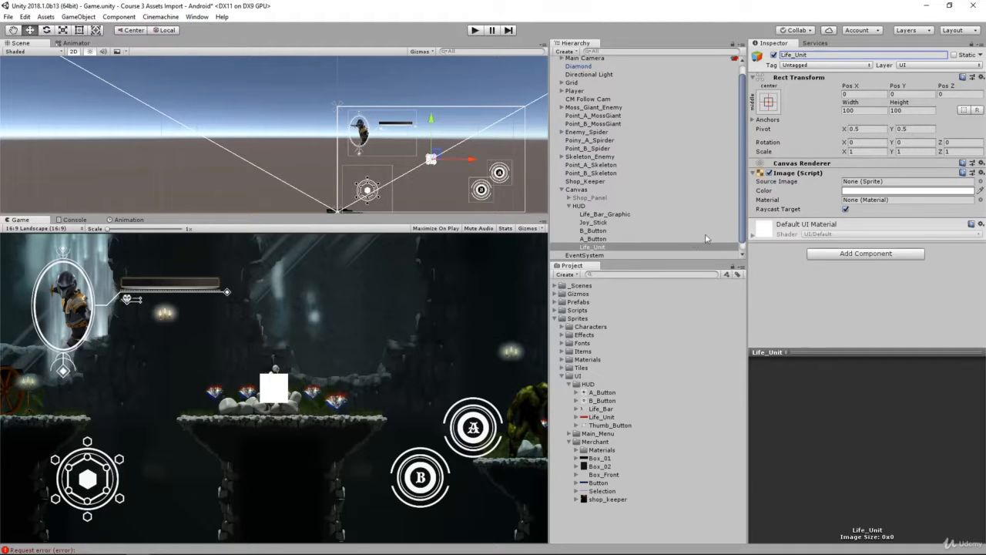
# Step: Delete the Life_Unit image from the HUD panel
pyautogui.scroll(-1, 626, 193)
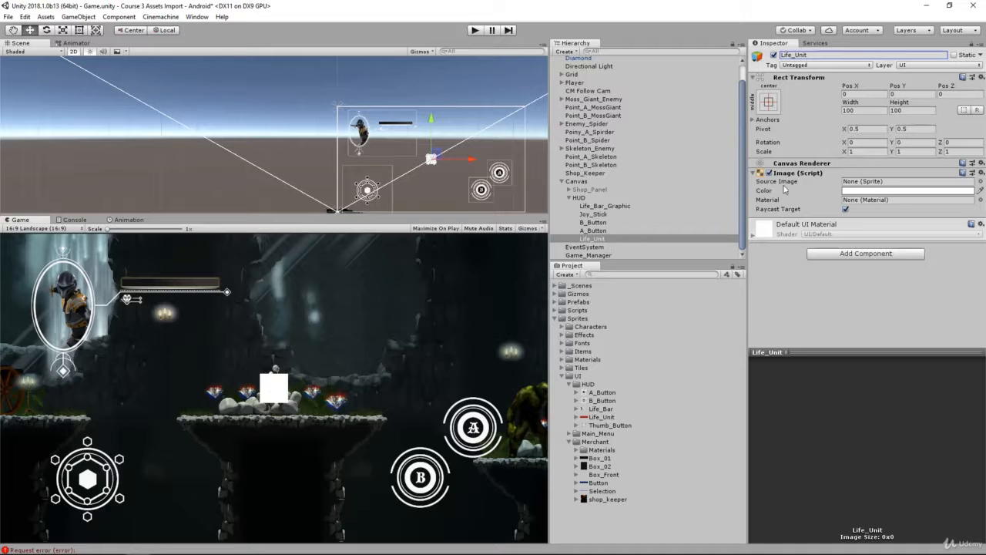
pyautogui.click(593, 231)
pyautogui.click(593, 239)
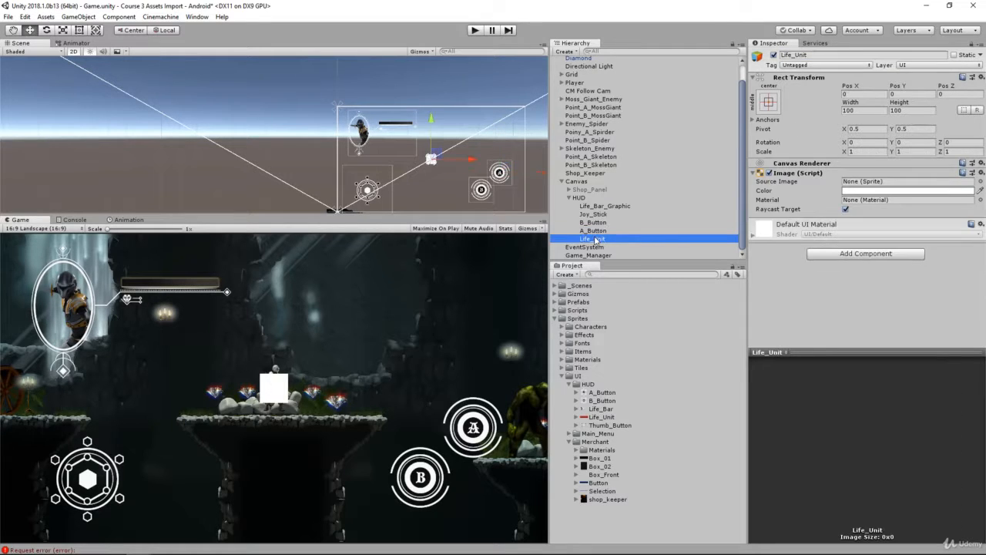
pyautogui.rightClick(594, 239)
pyautogui.click(620, 292)
# Step: Create an empty child object under HUD and name it Life_Units
pyautogui.click(580, 206)
pyautogui.rightClick(581, 206)
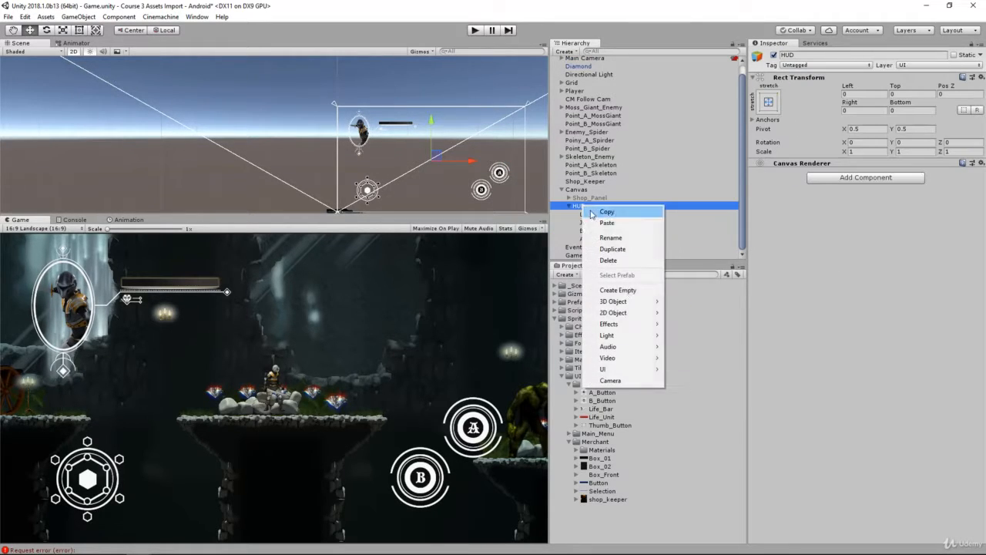
pyautogui.moveTo(624, 372)
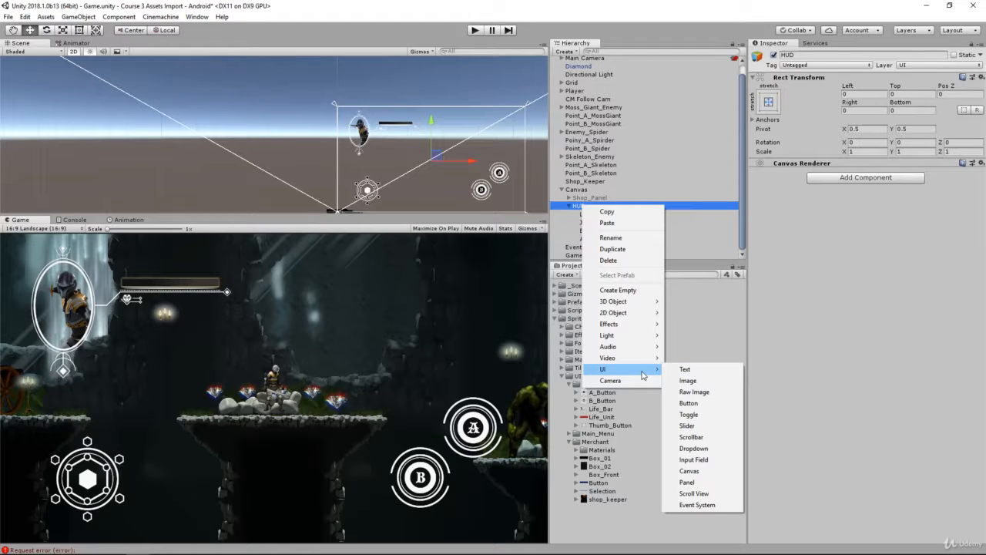
pyautogui.click(618, 290)
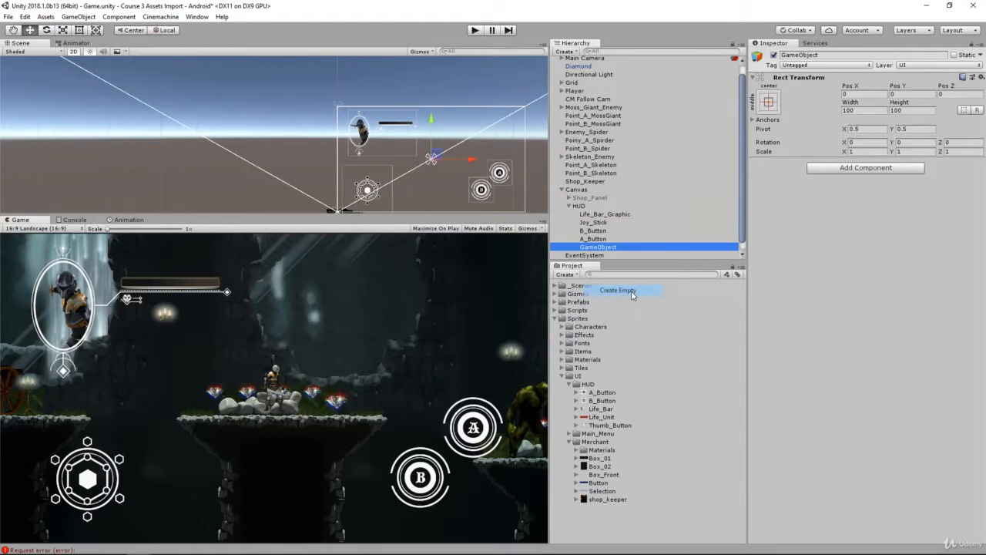
pyautogui.click(797, 55)
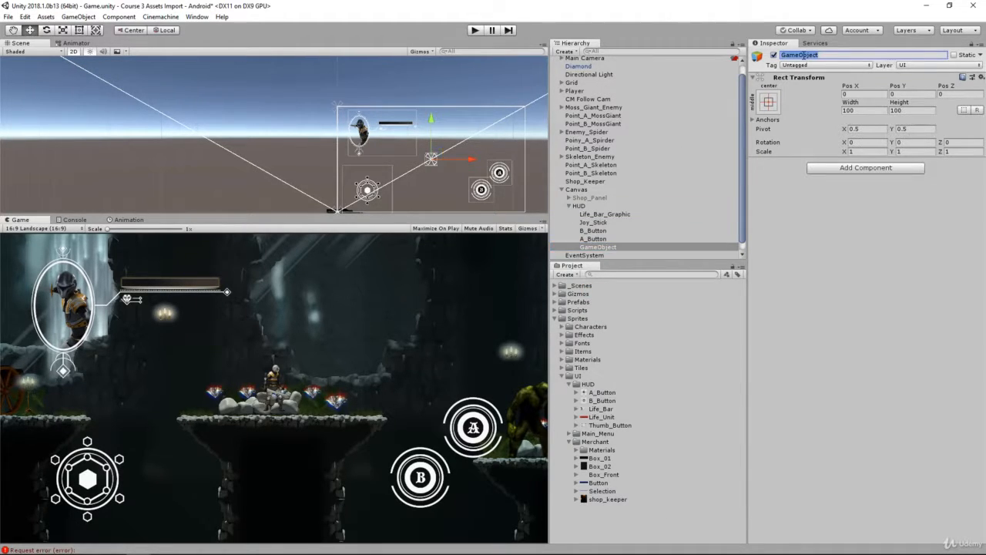
pyautogui.write('Life_Units')
# Step: Add a UI Image under Life_Units and name it Unit_1
pyautogui.rightClick(610, 247)
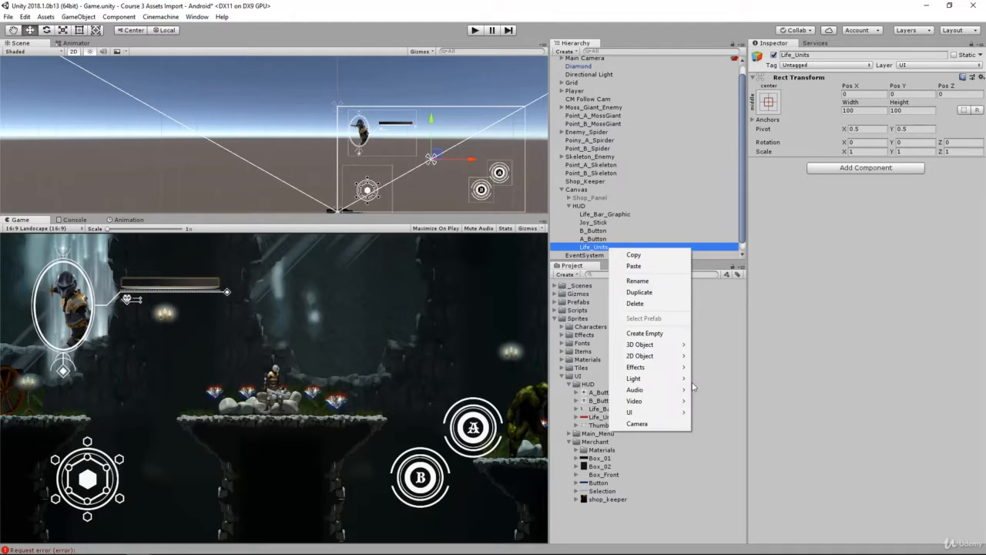
pyautogui.moveTo(674, 416)
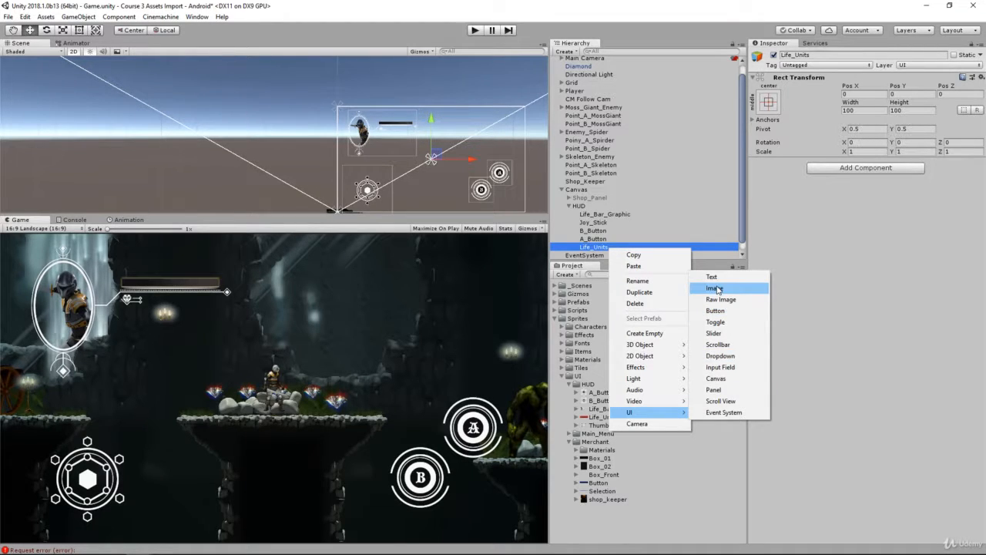
pyautogui.click(716, 288)
pyautogui.click(805, 56)
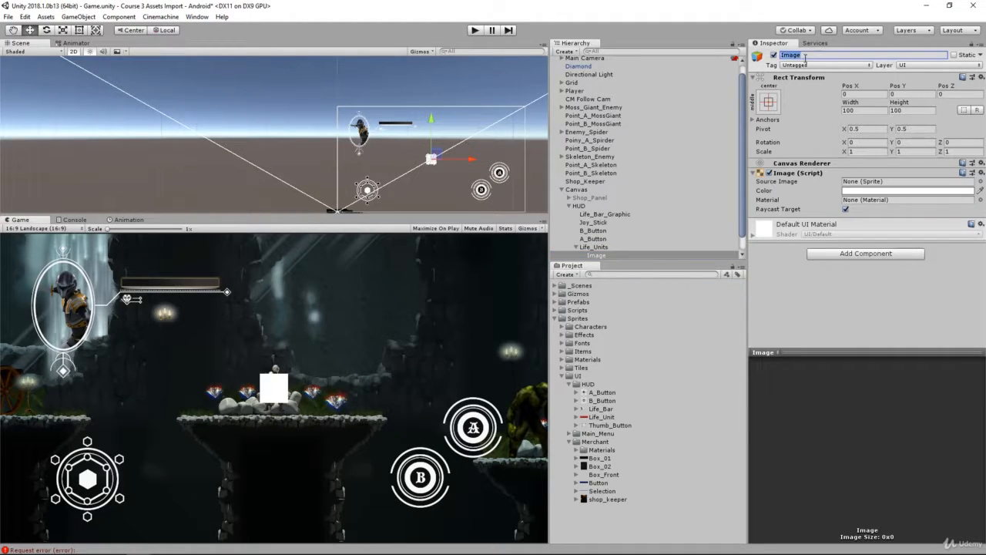
pyautogui.write('Unit_1')
# Step: Duplicate Unit_1 three times and rename the first copy Unit_2
pyautogui.hotkey('ctrl', 'd')
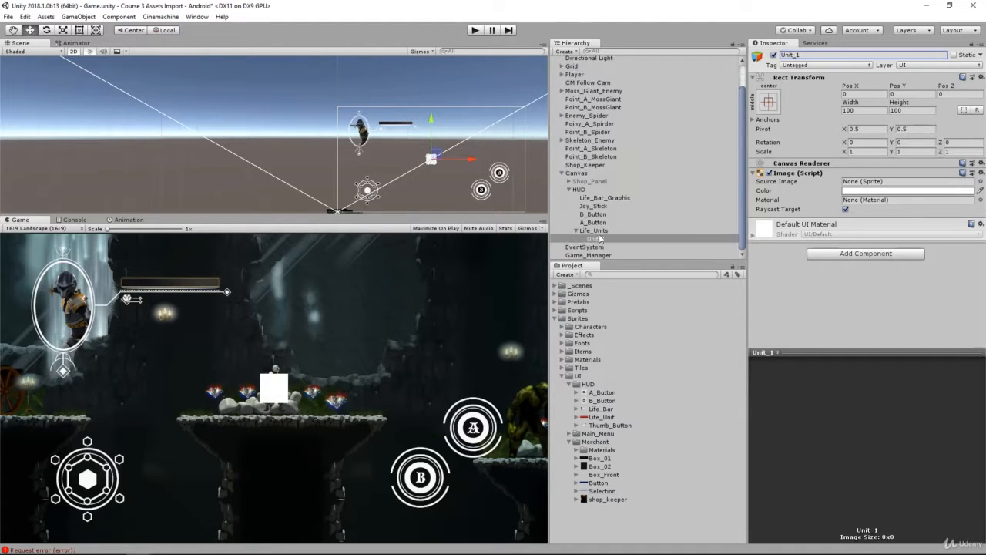
pyautogui.hotkey('ctrl', 'd')
pyautogui.hotkey('ctrl', 'd')
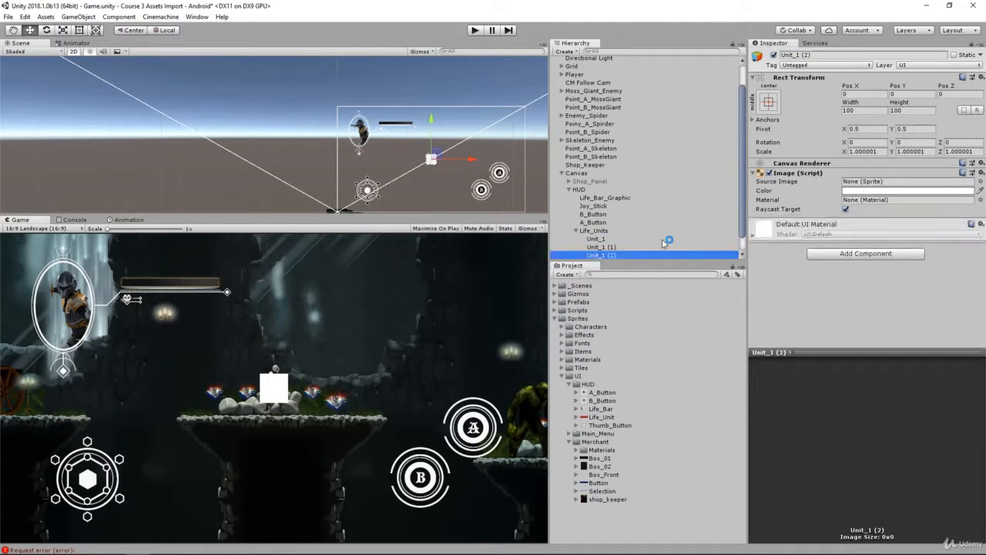
pyautogui.click(664, 239)
pyautogui.click(801, 55)
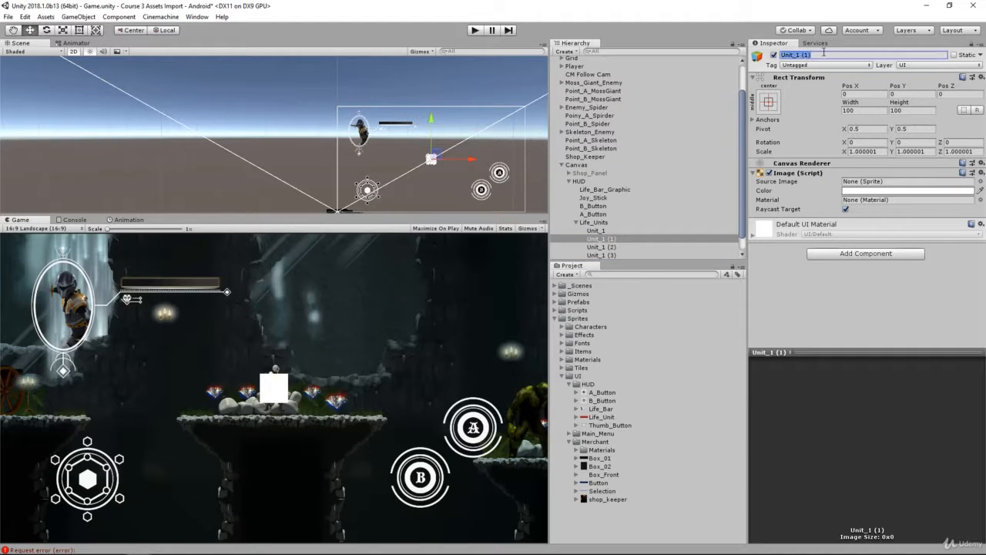
pyautogui.moveTo(812, 56); pyautogui.dragTo(797, 56)
pyautogui.write('2')
pyautogui.press('Return')
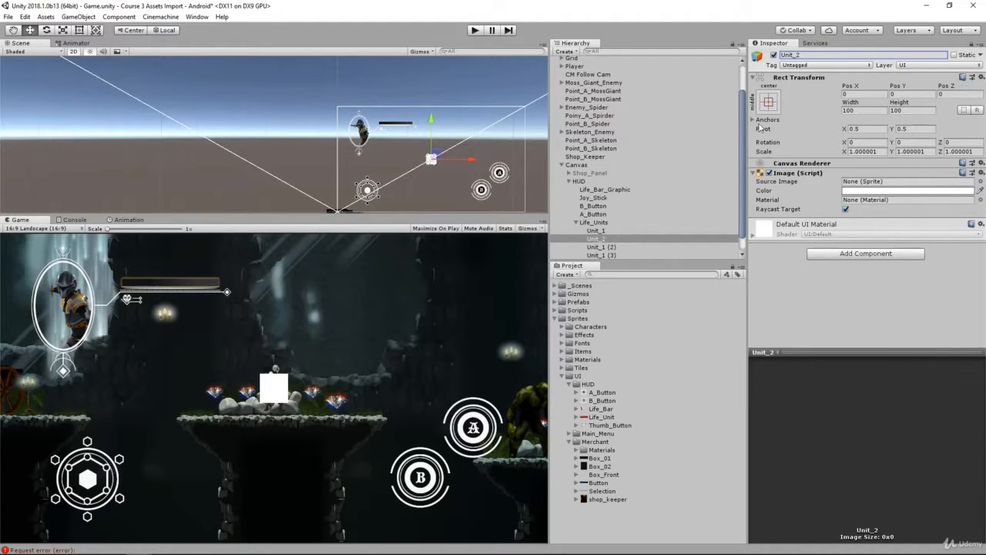
# Step: Rename the remaining two copies of Unit_1 as Unit_3 and Unit_4
pyautogui.click(619, 247)
pyautogui.click(801, 55)
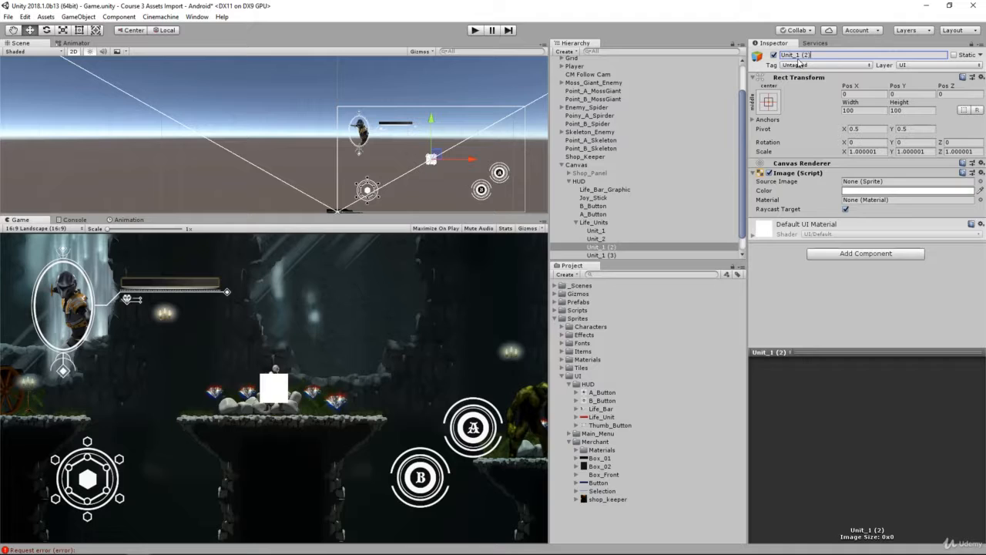
pyautogui.moveTo(812, 55); pyautogui.dragTo(798, 58)
pyautogui.write('3')
pyautogui.press('Return')
pyautogui.click(570, 255)
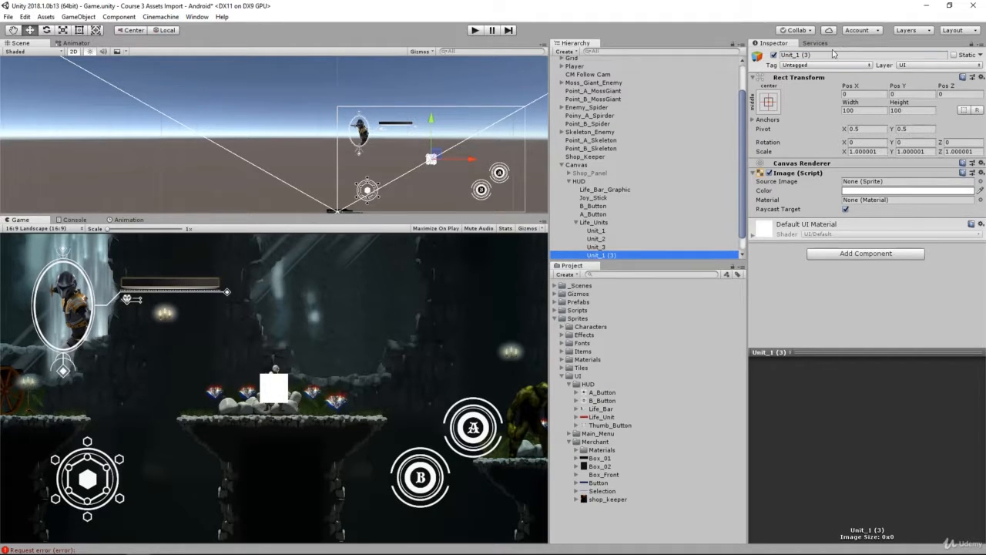
pyautogui.click(807, 55)
pyautogui.moveTo(806, 57); pyautogui.dragTo(798, 58)
pyautogui.write('4')
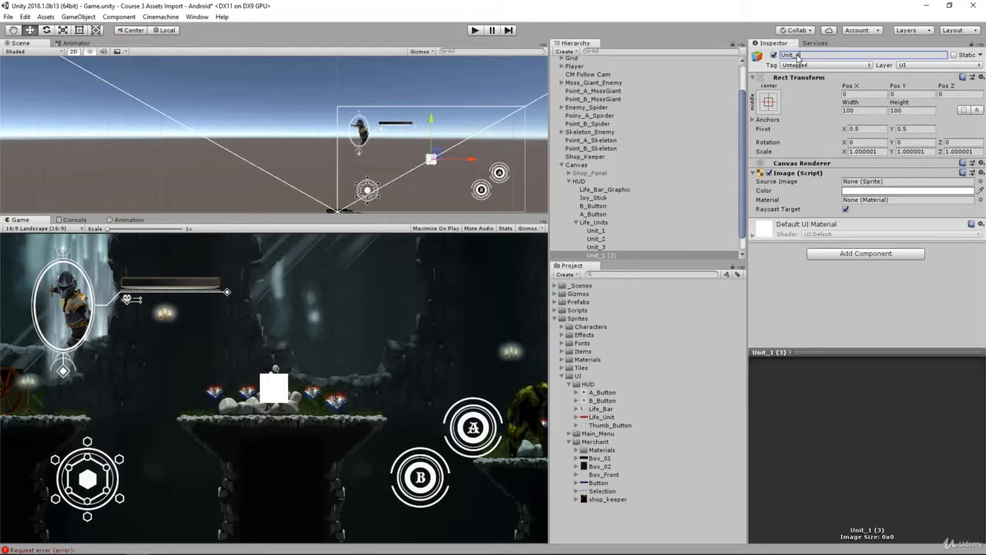
pyautogui.press('Return')
# Step: Assign the Life_Unit sprite as the source image of Unit_1 through Unit_4 together
pyautogui.scroll(-1, 601, 180)
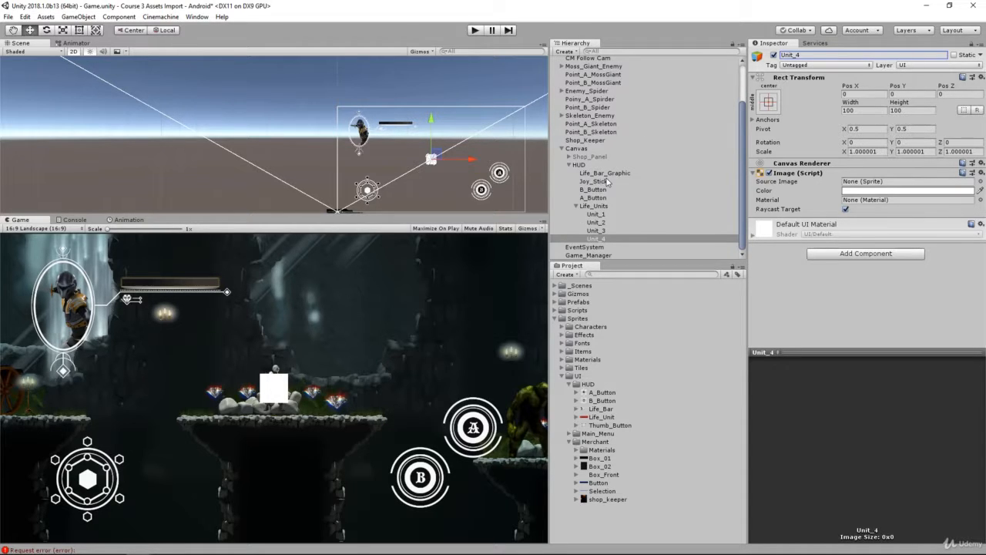
pyautogui.click(597, 214)
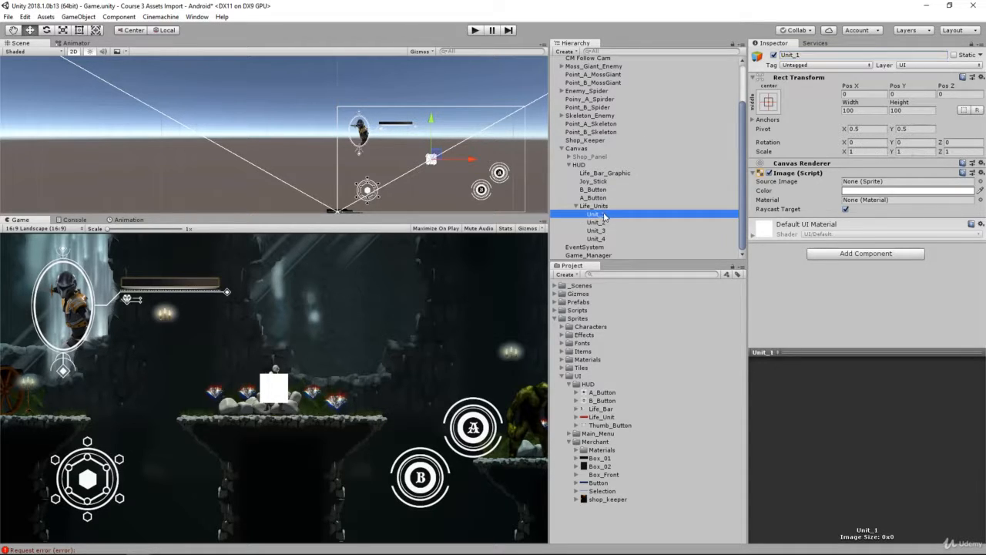
pyautogui.keyDown('shift'); pyautogui.click(605, 238); pyautogui.keyUp('shift')
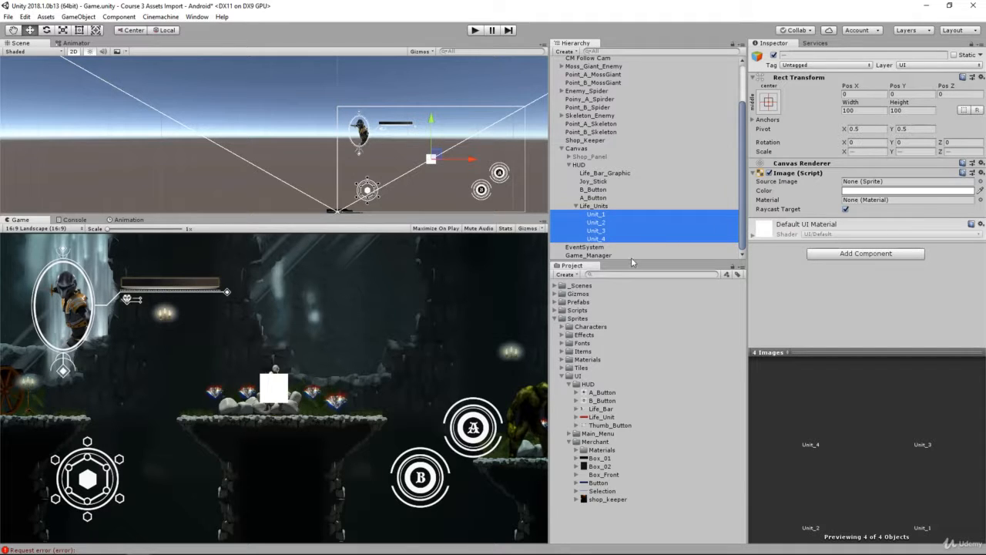
pyautogui.moveTo(623, 419); pyautogui.dragTo(879, 186)
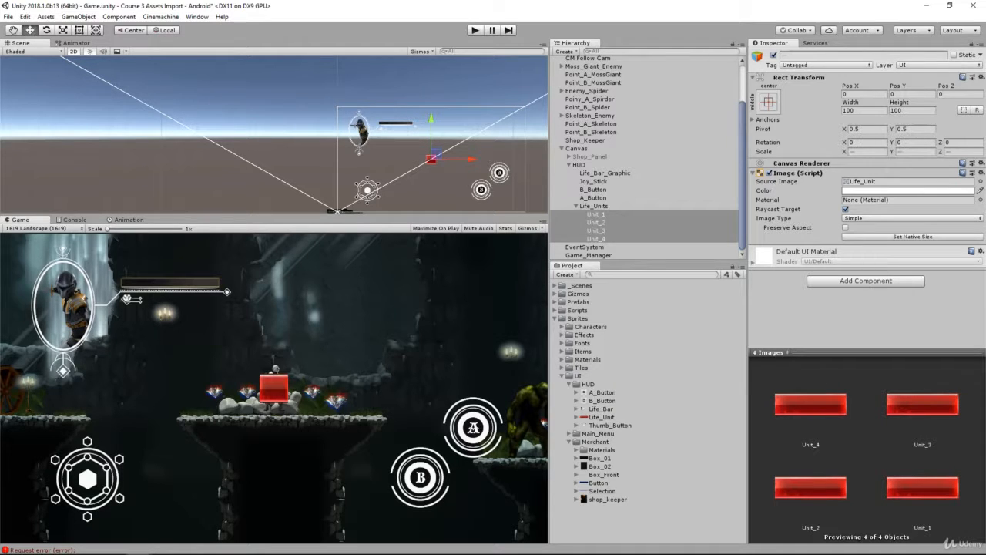
# Step: Check the Life_Unit sprite's pixel size and set all four unit images to width 81 and height 25
pyautogui.click(596, 418)
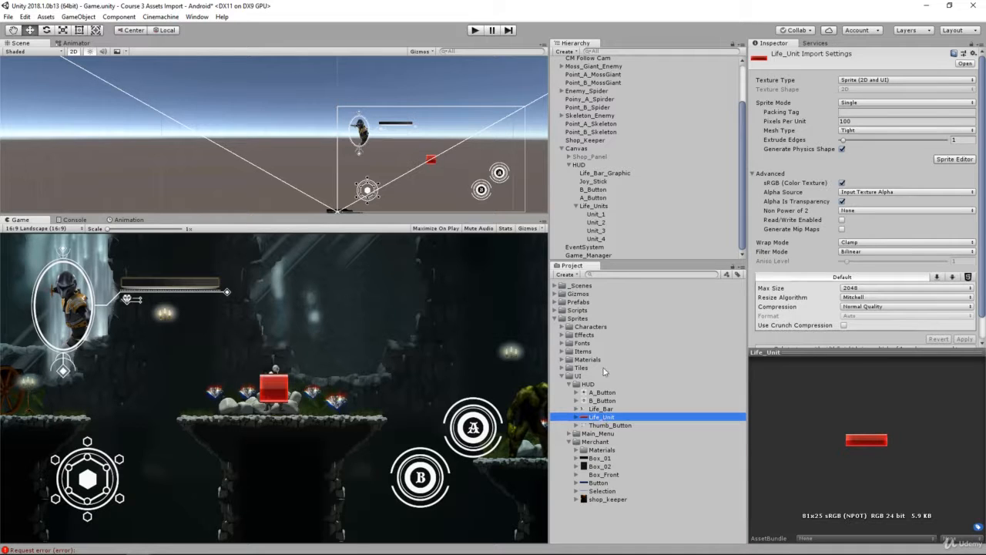
pyautogui.click(599, 216)
pyautogui.keyDown('ctrl'); pyautogui.click(595, 238); pyautogui.keyUp('ctrl')
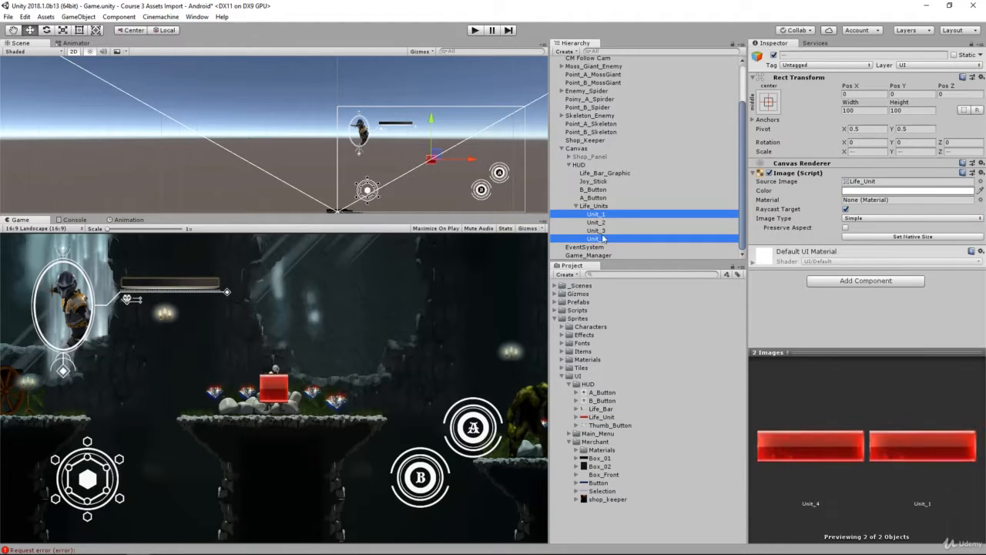
pyautogui.keyDown('ctrl'); pyautogui.click(596, 230); pyautogui.keyUp('ctrl')
pyautogui.keyDown('ctrl'); pyautogui.click(596, 222); pyautogui.keyUp('ctrl')
pyautogui.click(855, 110)
pyautogui.write('81')
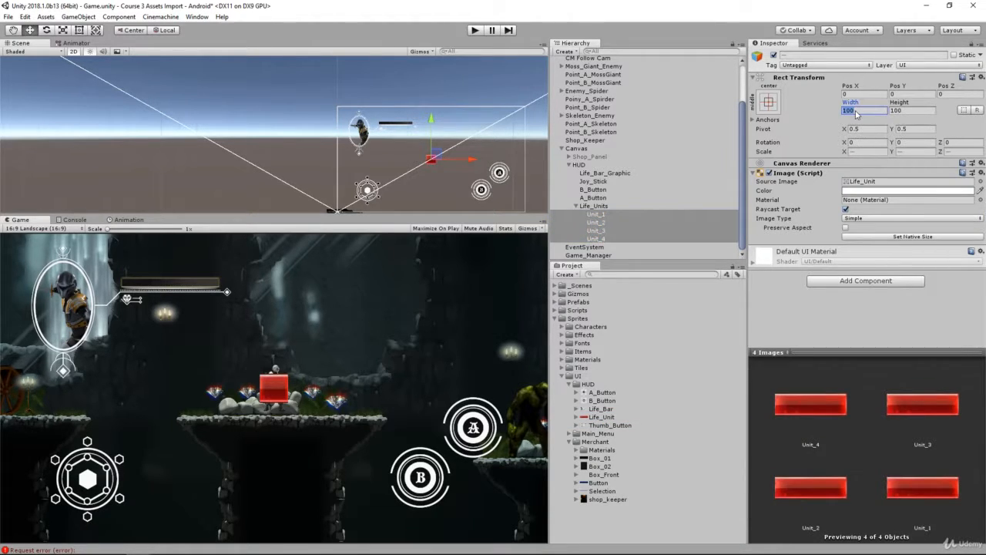
pyautogui.press('Tab')
pyautogui.write('25')
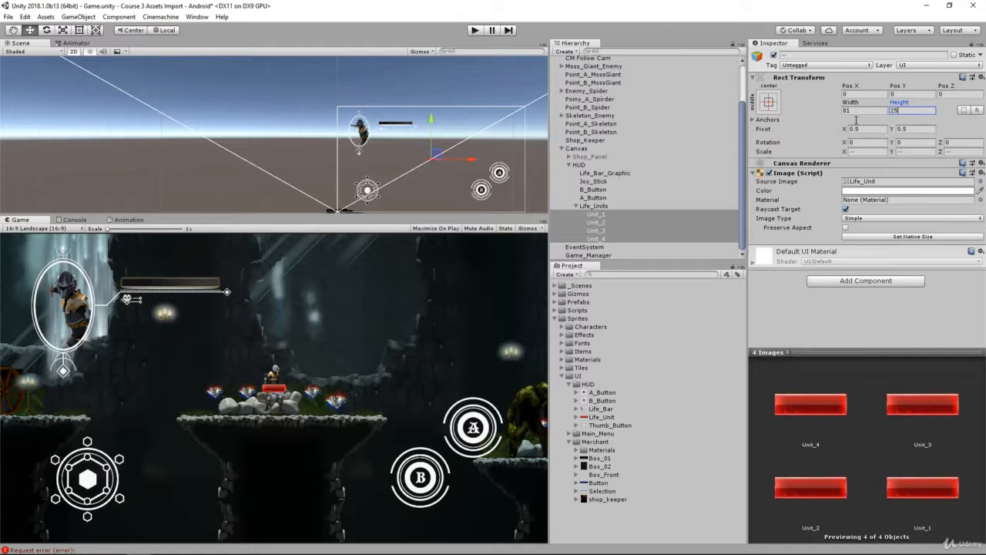
# Step: Move Unit_1 through Unit_4 out of Life_Units so they sit directly under HUD, above Life_Units
pyautogui.click(615, 215)
pyautogui.click(600, 207)
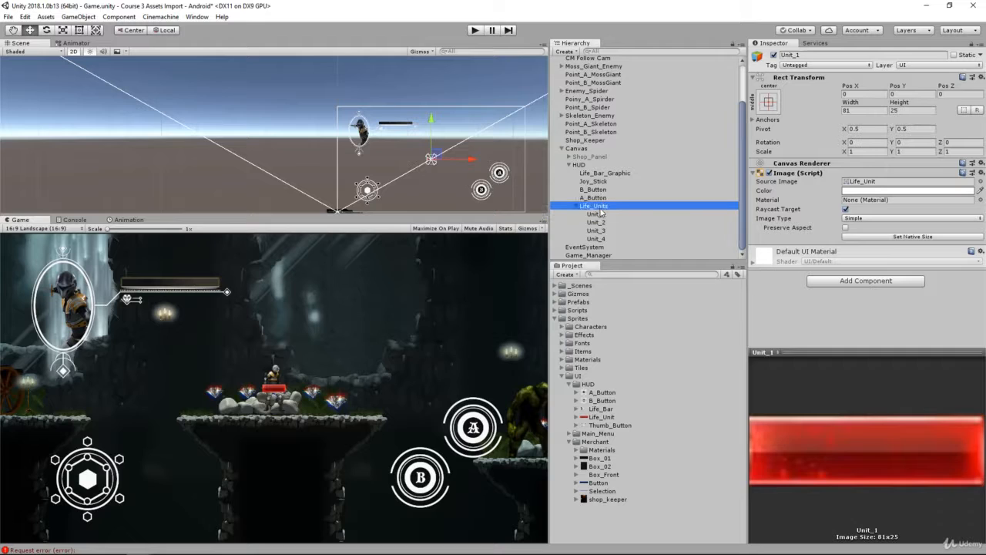
pyautogui.click(607, 215)
pyautogui.click(608, 205)
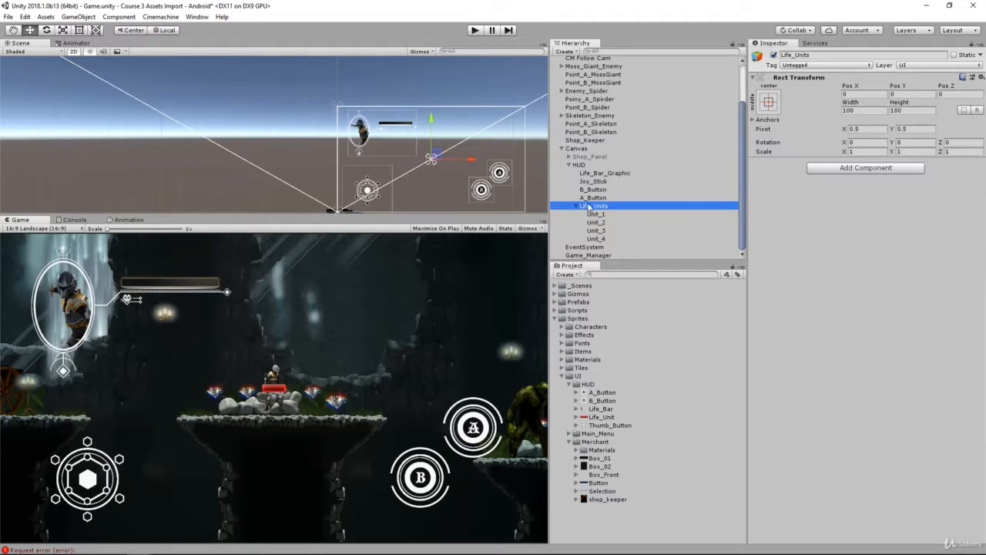
pyautogui.click(597, 216)
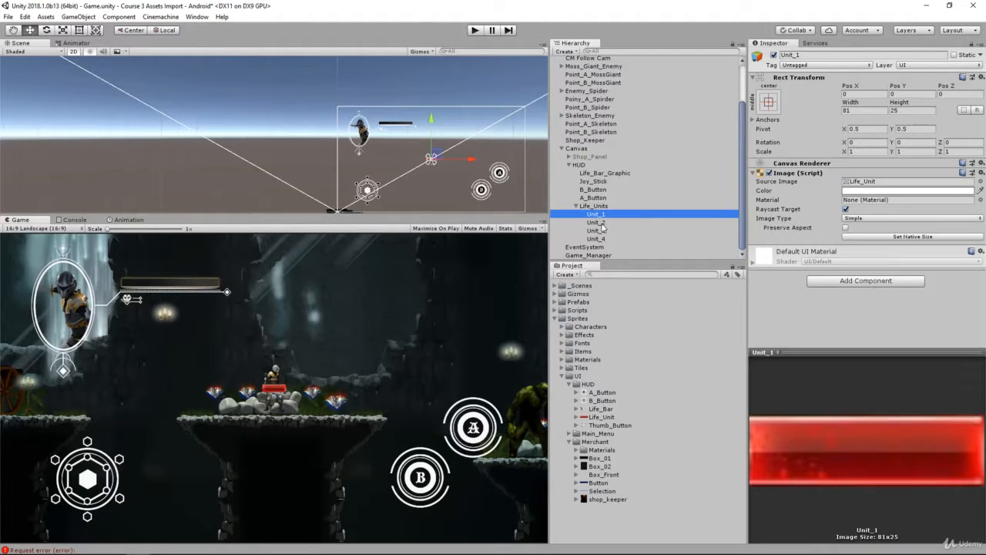
pyautogui.keyDown('shift'); pyautogui.click(606, 239); pyautogui.keyUp('shift')
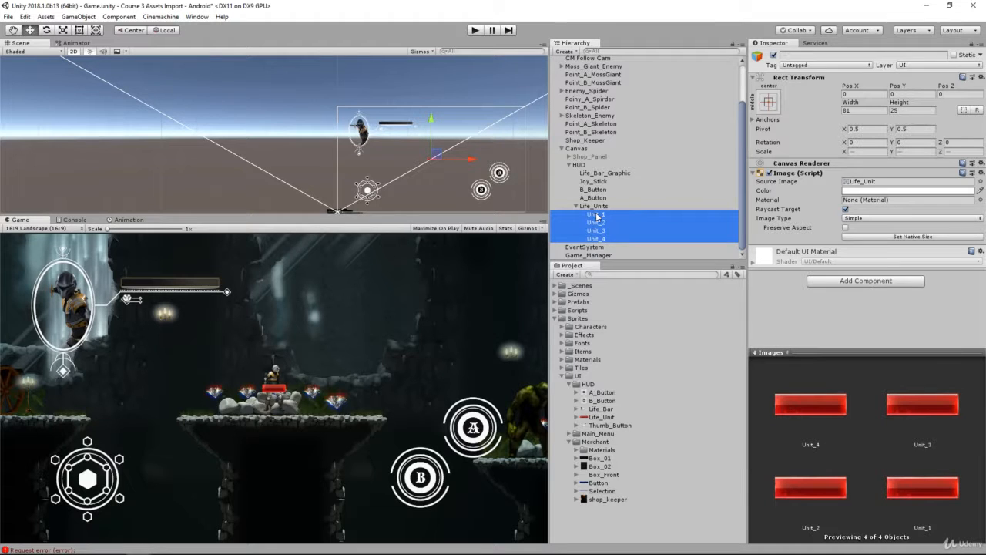
pyautogui.moveTo(596, 217); pyautogui.dragTo(591, 205)
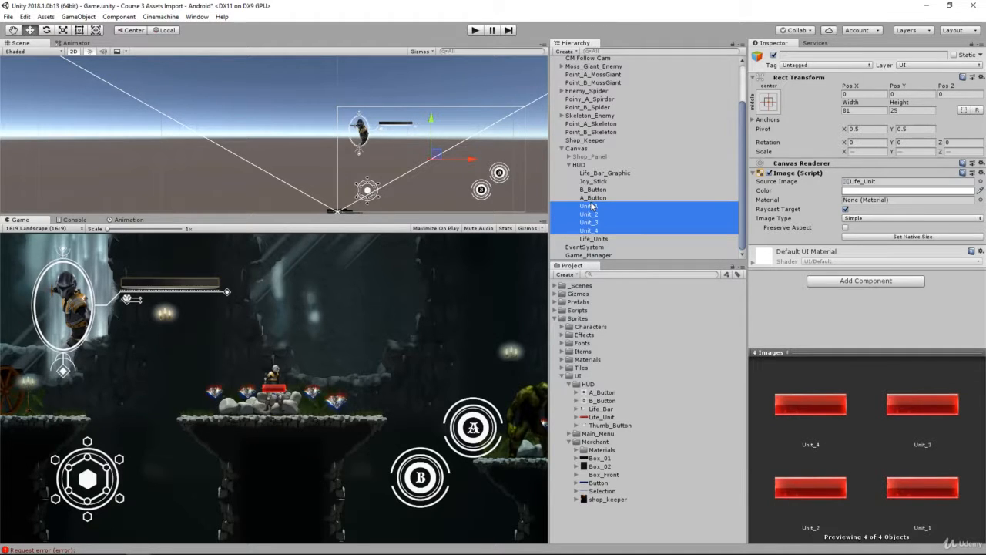
# Step: Move Unit_1 into the first slot of the life bar, at about Pos X -492 and Pos Y 370
pyautogui.click(593, 240)
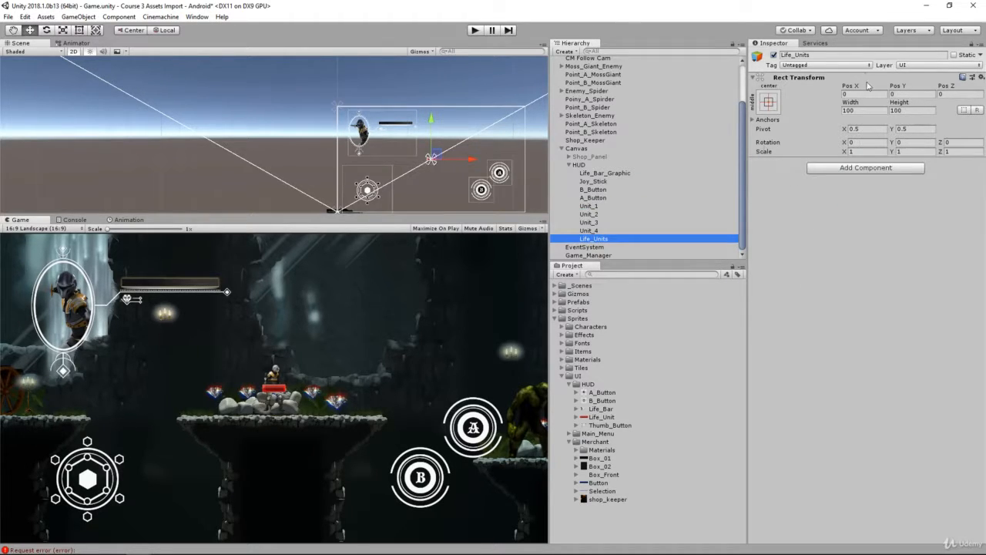
pyautogui.click(594, 214)
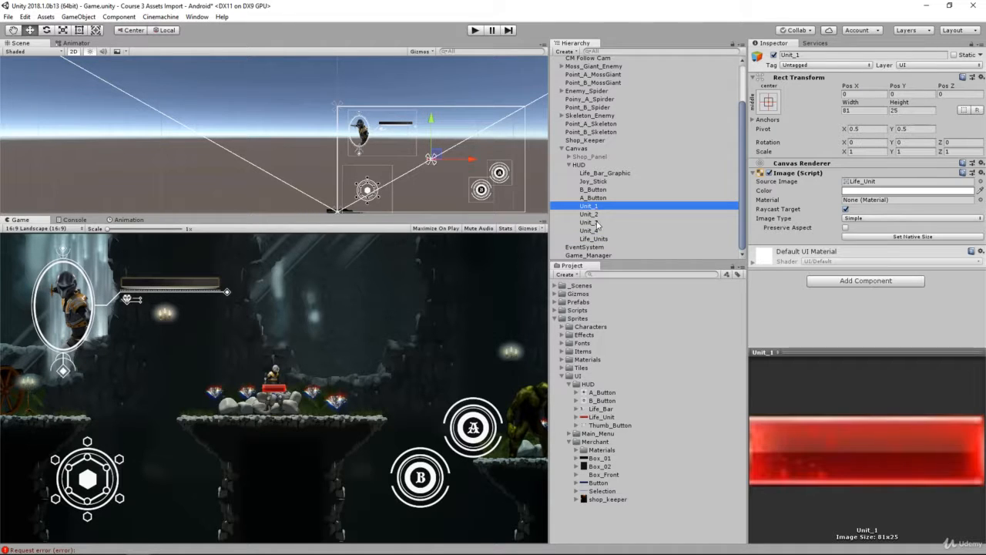
pyautogui.click(594, 223)
pyautogui.click(597, 230)
pyautogui.click(589, 206)
pyautogui.moveTo(433, 157); pyautogui.dragTo(389, 124)
# Step: Move Unit_2 into the life bar just right of Unit_1, at about Pos X -406 and Pos Y 370
pyautogui.click(588, 214)
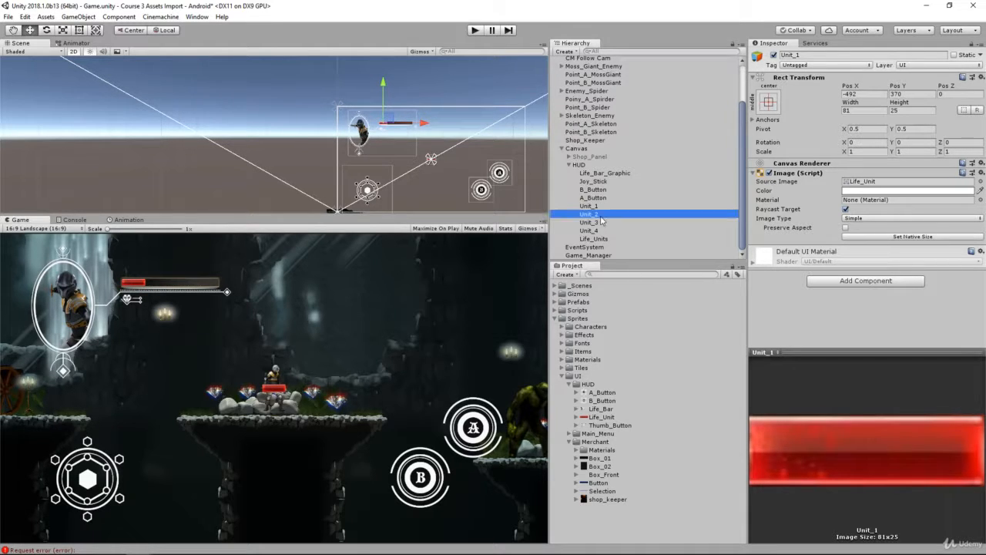
pyautogui.scroll(2, 362, 139)
pyautogui.moveTo(459, 161); pyautogui.dragTo(410, 117)
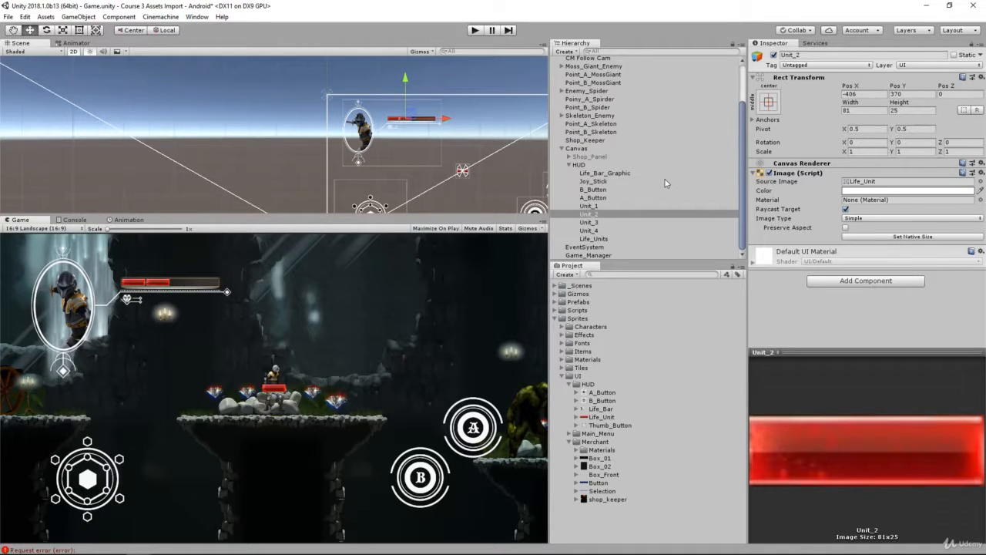
# Step: Move Unit_3 and Unit_4 into the life bar's last two slots, at about Pos X -318 and -234, both at Pos Y 370
pyautogui.click(588, 222)
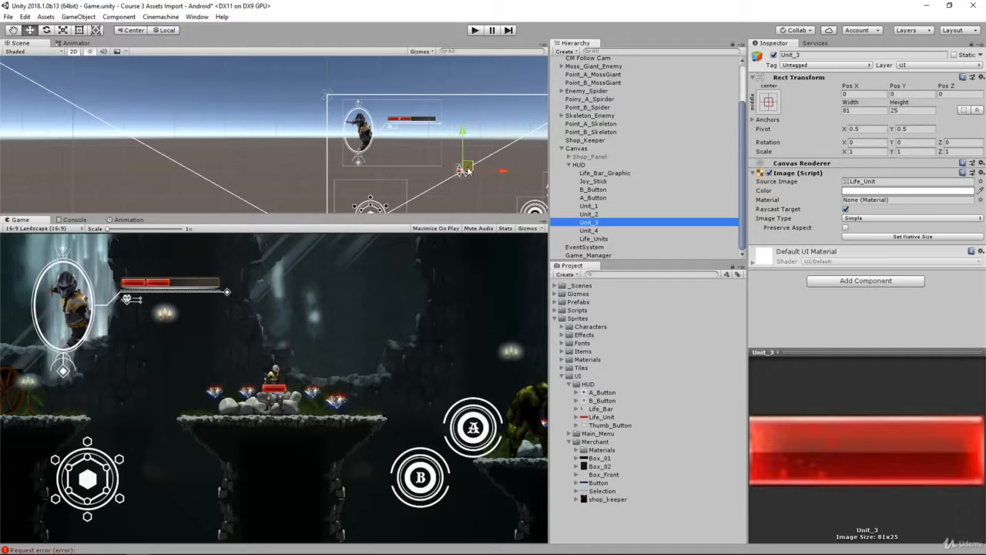
pyautogui.moveTo(462, 173); pyautogui.dragTo(424, 117)
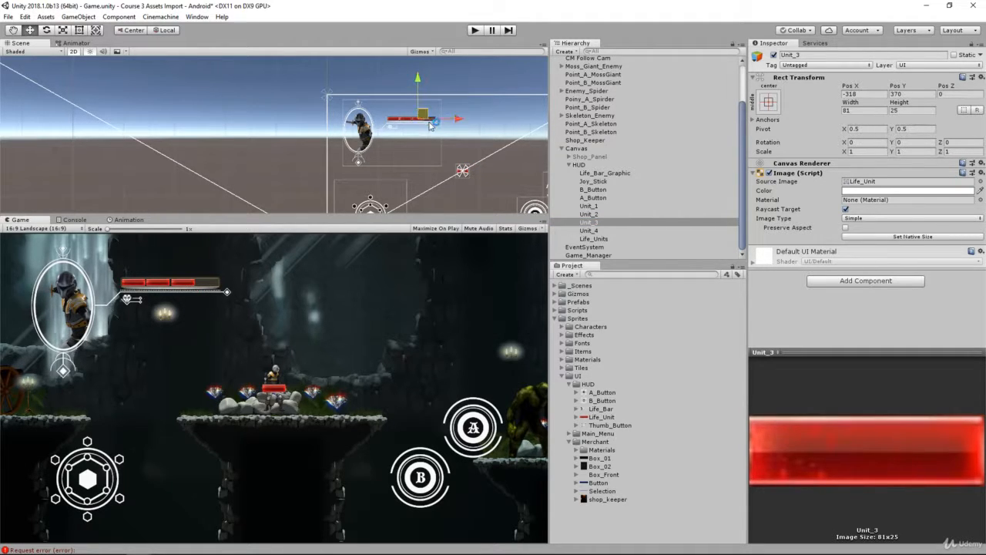
pyautogui.click(604, 230)
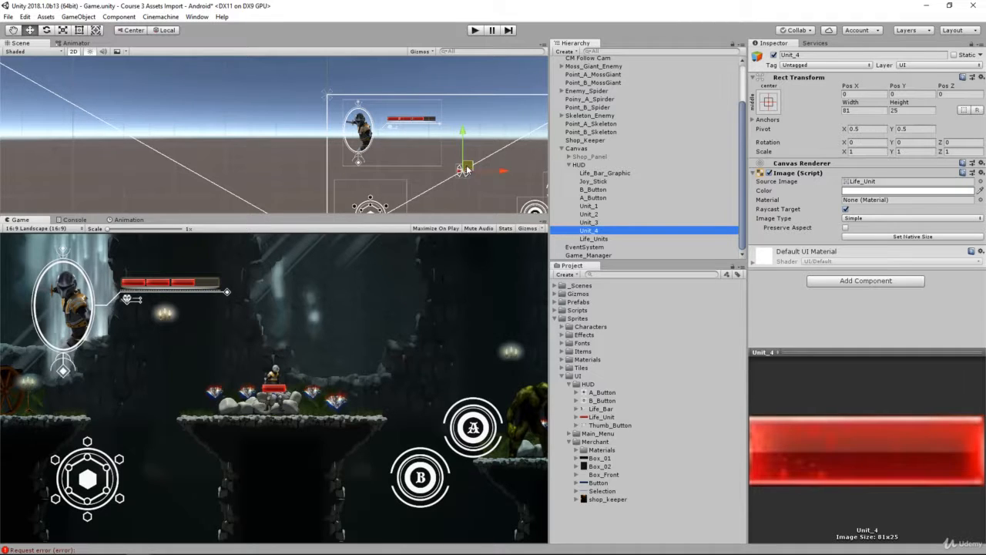
pyautogui.moveTo(463, 170); pyautogui.dragTo(435, 115)
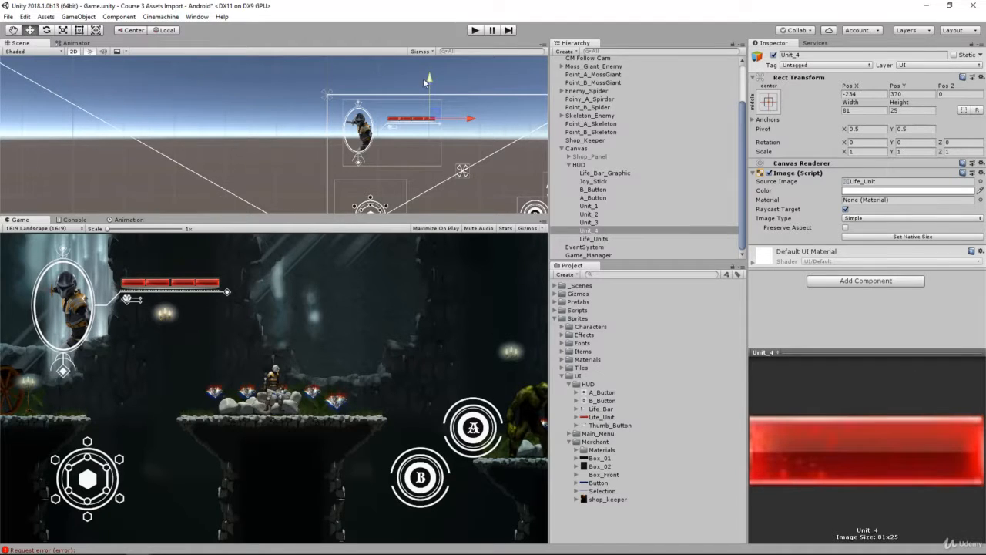
# Step: Nudge Unit_3 slightly within its slot in the life bar
pyautogui.scroll(5, 426, 109)
pyautogui.click(387, 152)
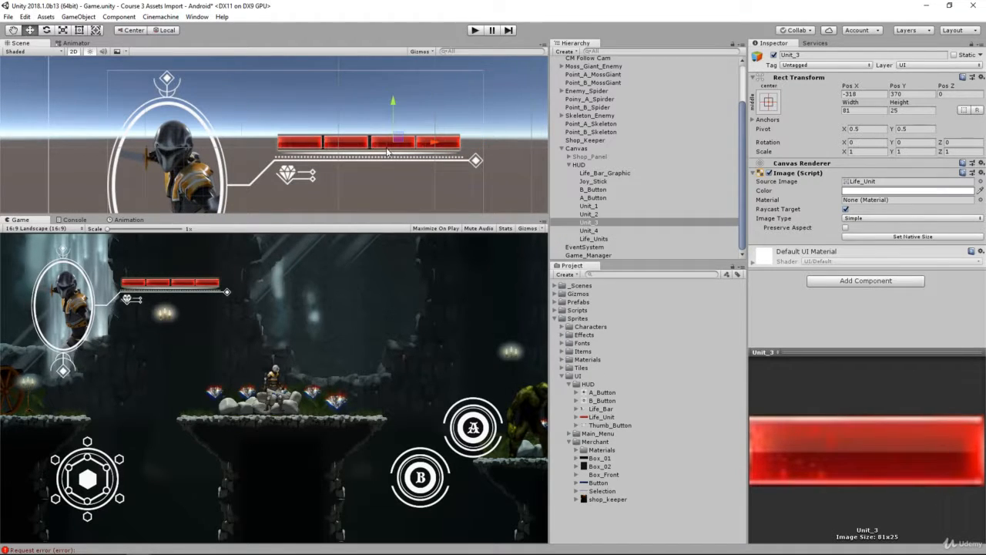
pyautogui.moveTo(398, 139); pyautogui.dragTo(402, 143)
# Step: Nest Unit_1 through Unit_4 inside Life_Units under HUD and collapse the group
pyautogui.click(598, 231)
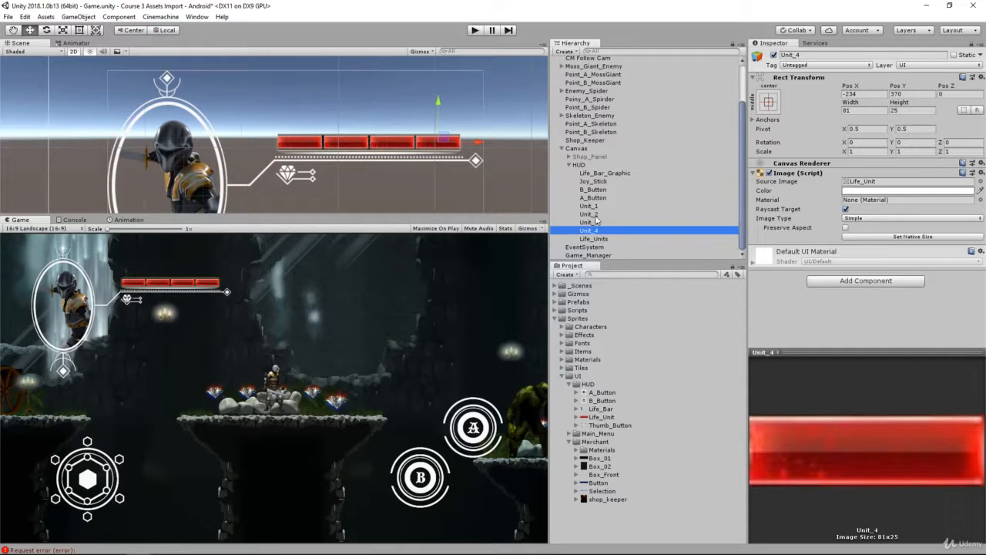
pyautogui.keyDown('ctrl'); pyautogui.click(593, 206); pyautogui.keyUp('ctrl')
pyautogui.keyDown('ctrl'); pyautogui.click(595, 215); pyautogui.keyUp('ctrl')
pyautogui.keyDown('ctrl'); pyautogui.click(595, 223); pyautogui.keyUp('ctrl')
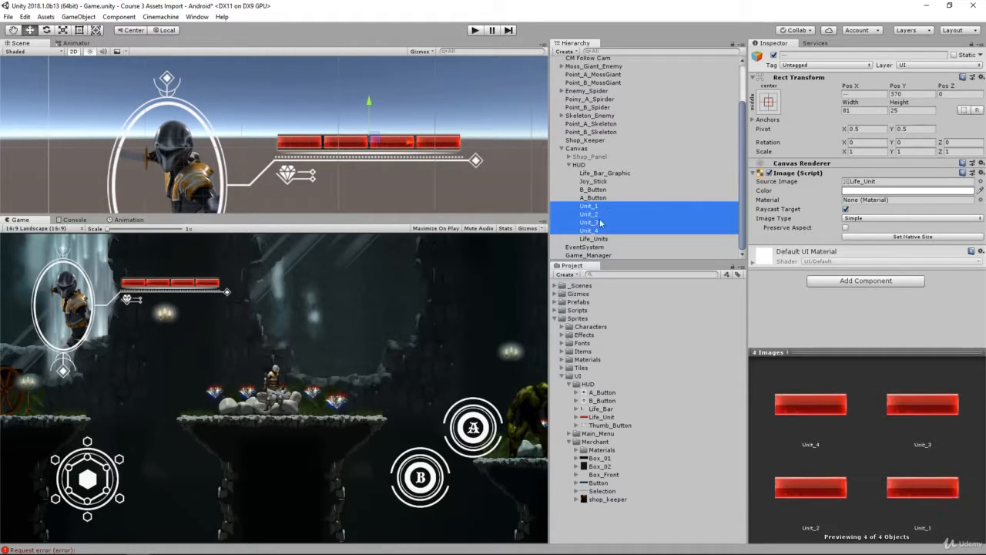
pyautogui.moveTo(602, 209); pyautogui.dragTo(606, 241)
pyautogui.click(607, 204)
pyautogui.press('Left')
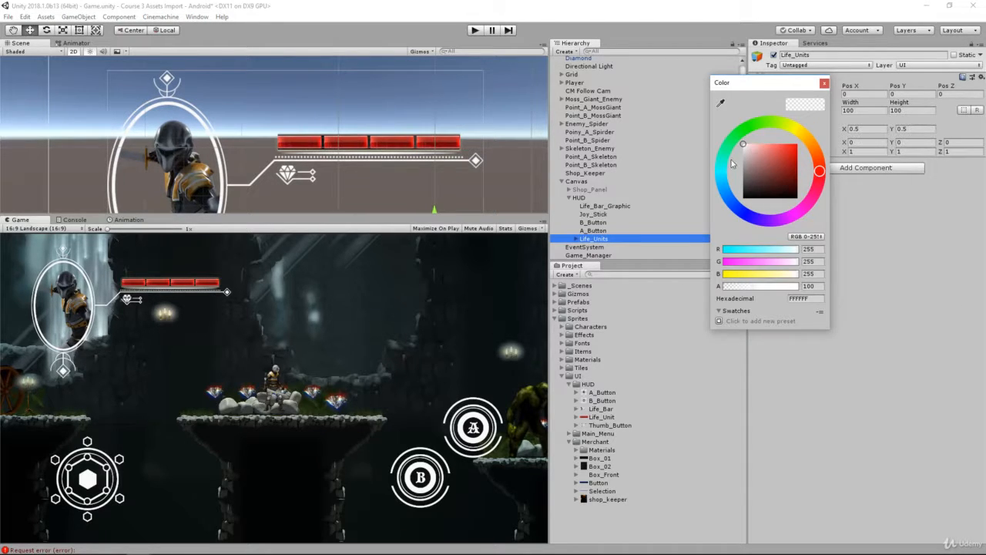
# Step: Set the image color alpha of Joy_Stick, B_Button and A_Button to 100
pyautogui.click(825, 83)
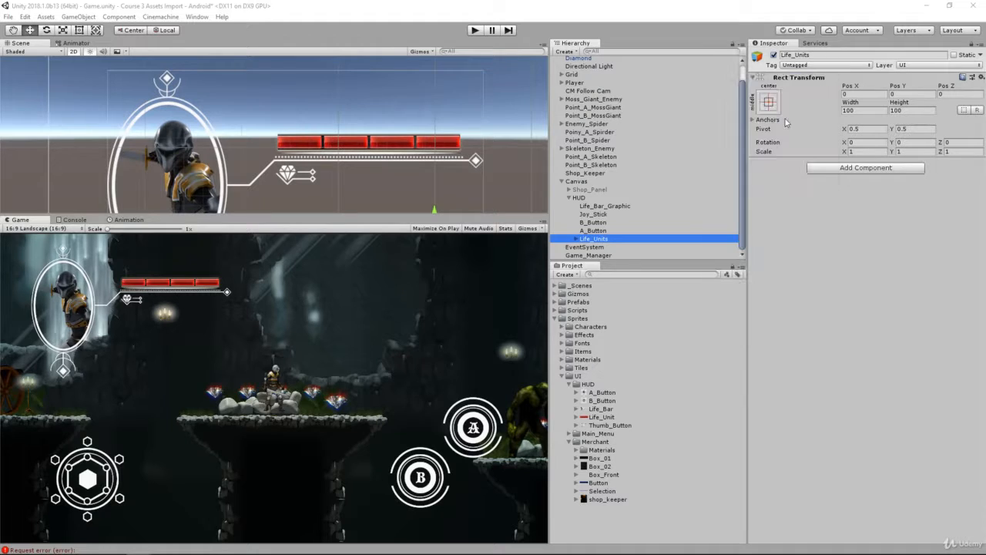
pyautogui.click(590, 222)
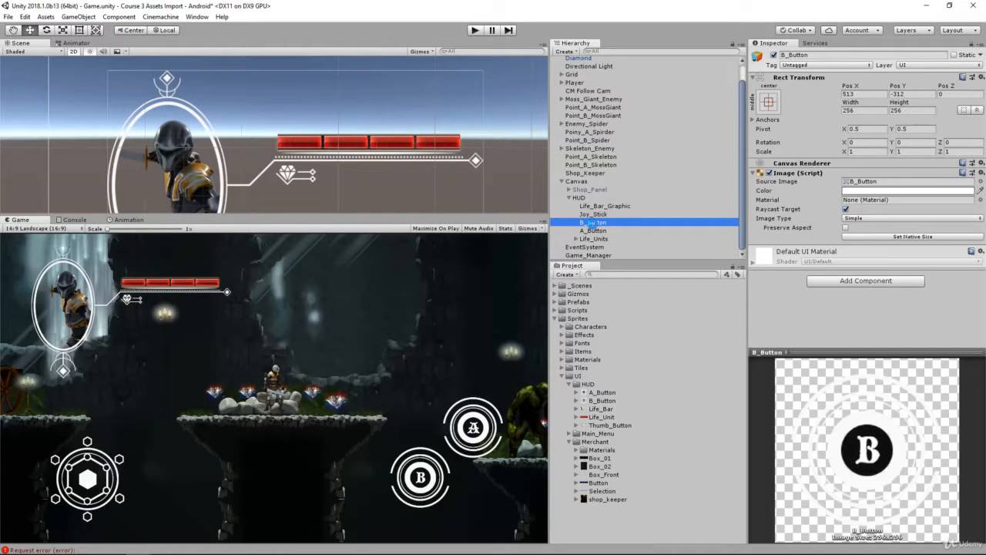
pyautogui.click(594, 214)
pyautogui.keyDown('shift'); pyautogui.click(604, 222); pyautogui.keyUp('shift')
pyautogui.keyDown('shift'); pyautogui.click(619, 227); pyautogui.keyUp('shift')
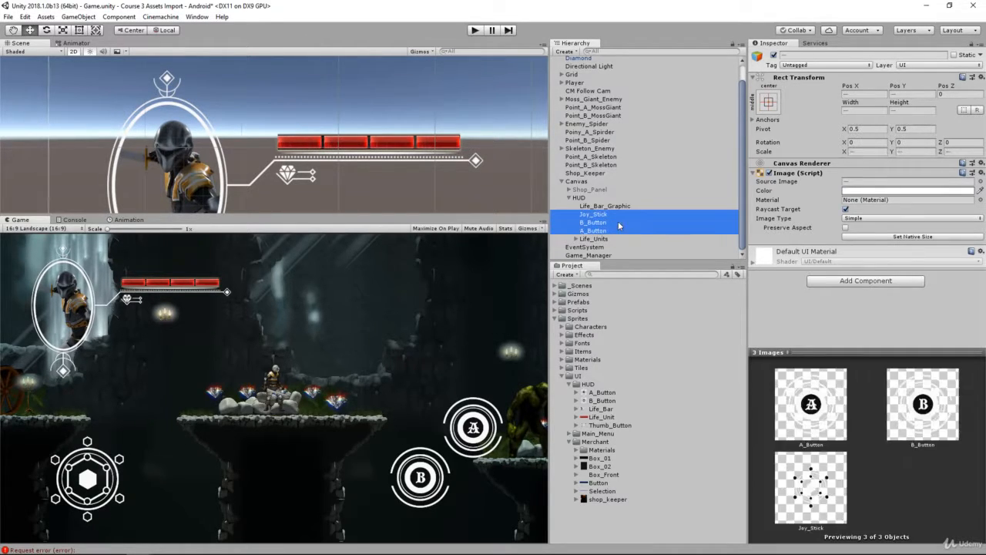
pyautogui.click(852, 191)
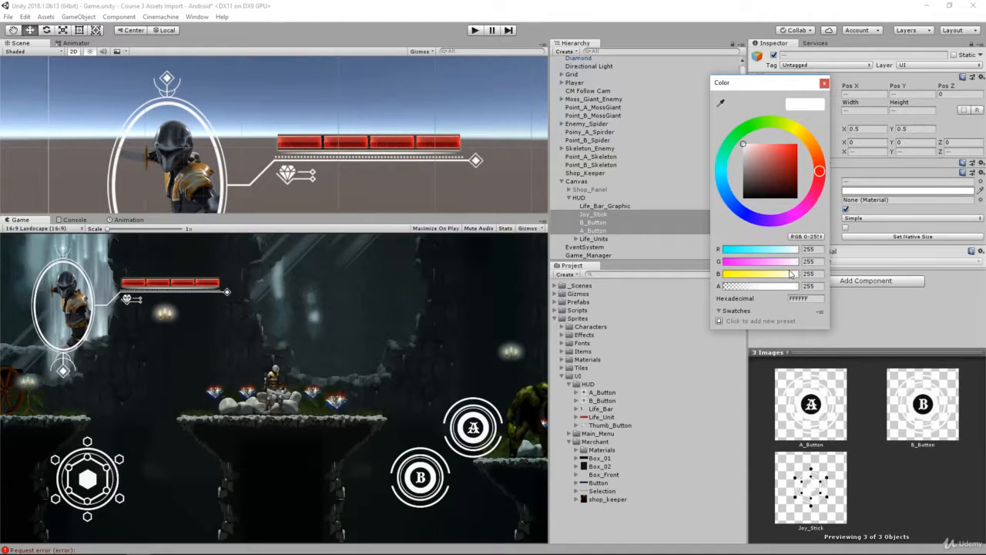
pyautogui.click(809, 285)
pyautogui.write('100')
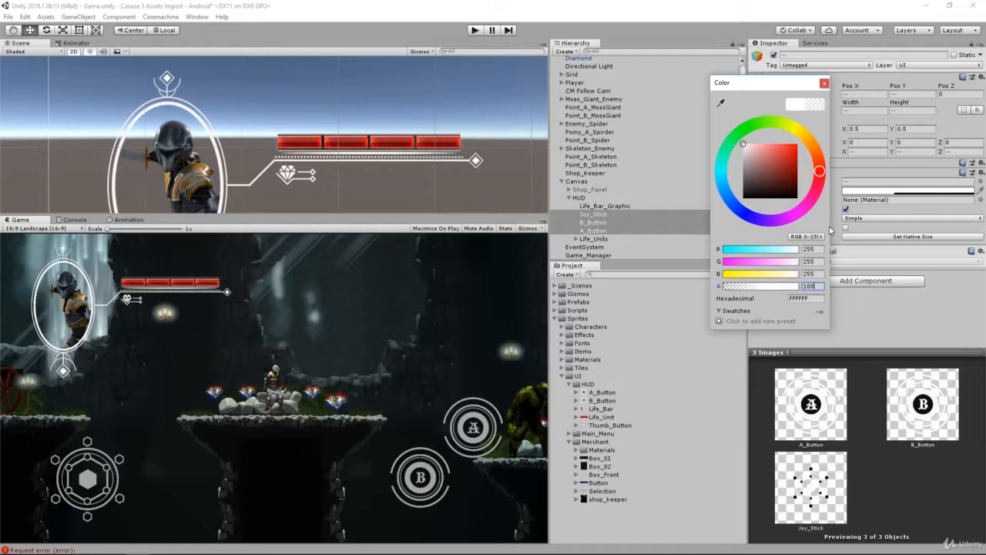
pyautogui.click(825, 83)
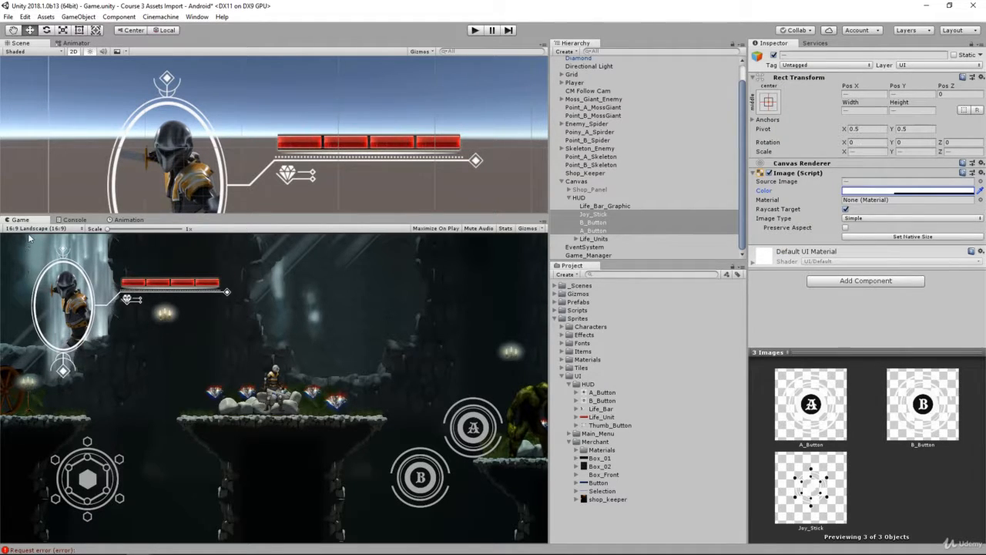
# Step: Clear the console log and return to the game view
pyautogui.click(70, 219)
pyautogui.click(13, 229)
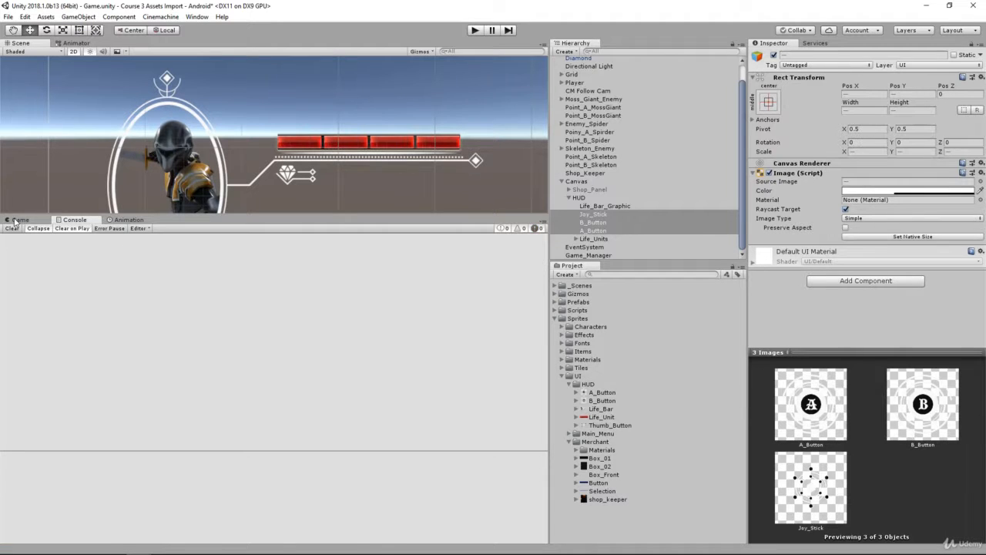
pyautogui.click(18, 220)
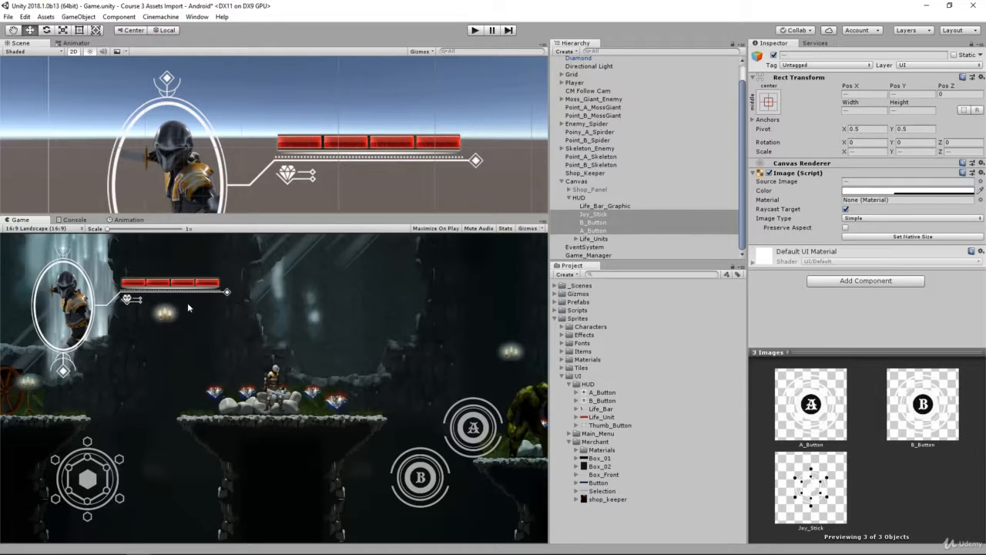
# Step: Add a UI Text object under HUD, name it Gem_Count and set its text to 54
pyautogui.click(599, 205)
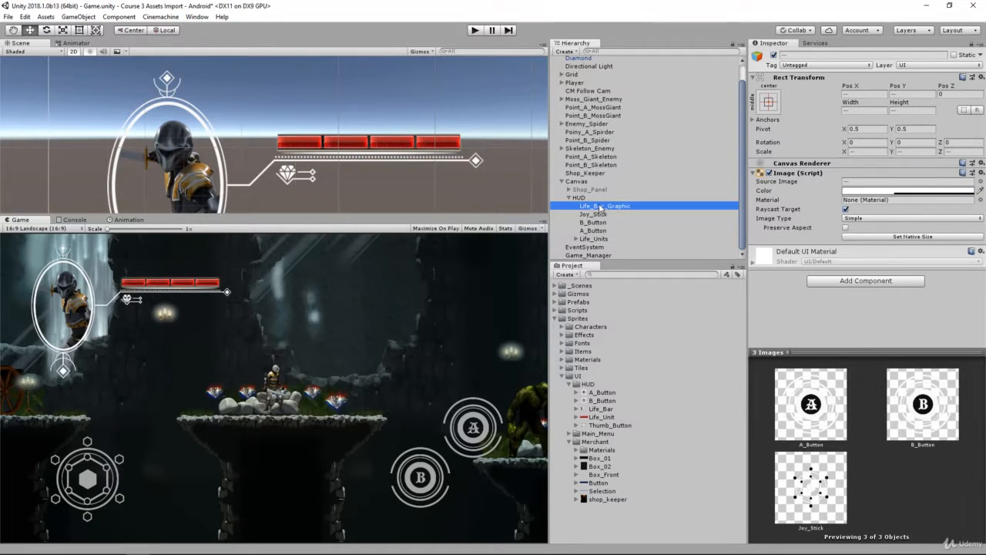
pyautogui.click(598, 199)
pyautogui.rightClick(580, 200)
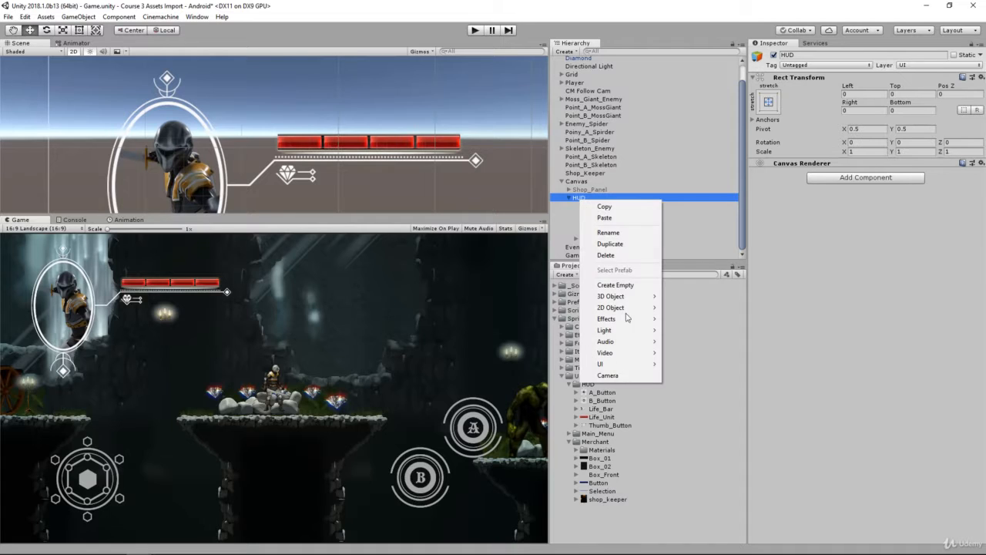
pyautogui.moveTo(623, 364)
pyautogui.click(681, 363)
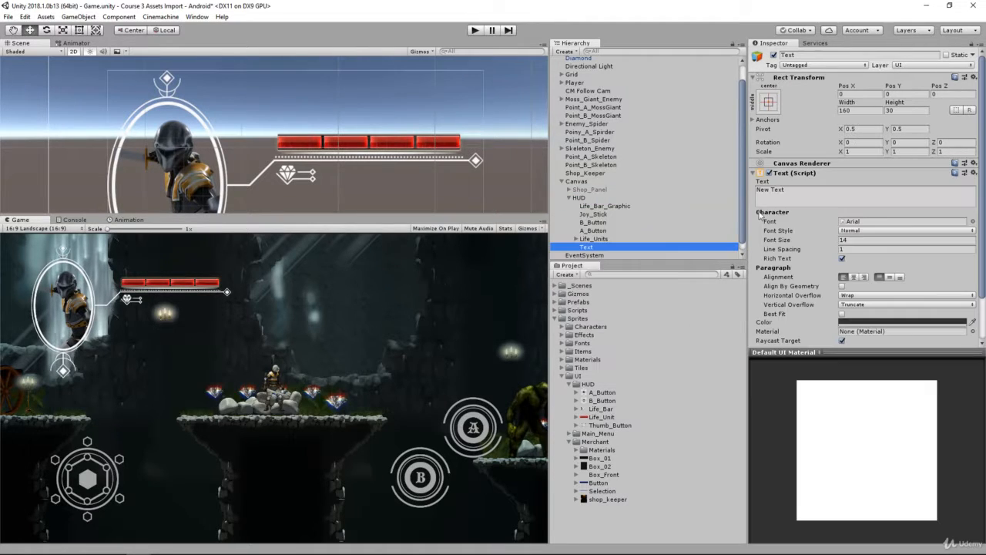
pyautogui.click(809, 55)
pyautogui.write('Gem')
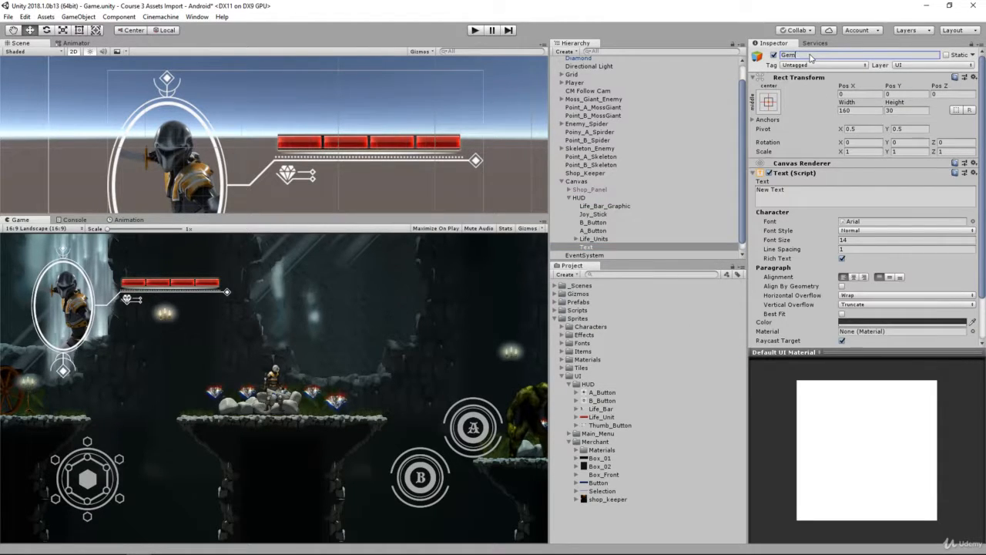
pyautogui.write('_Count')
pyautogui.press('Return')
pyautogui.click(806, 193)
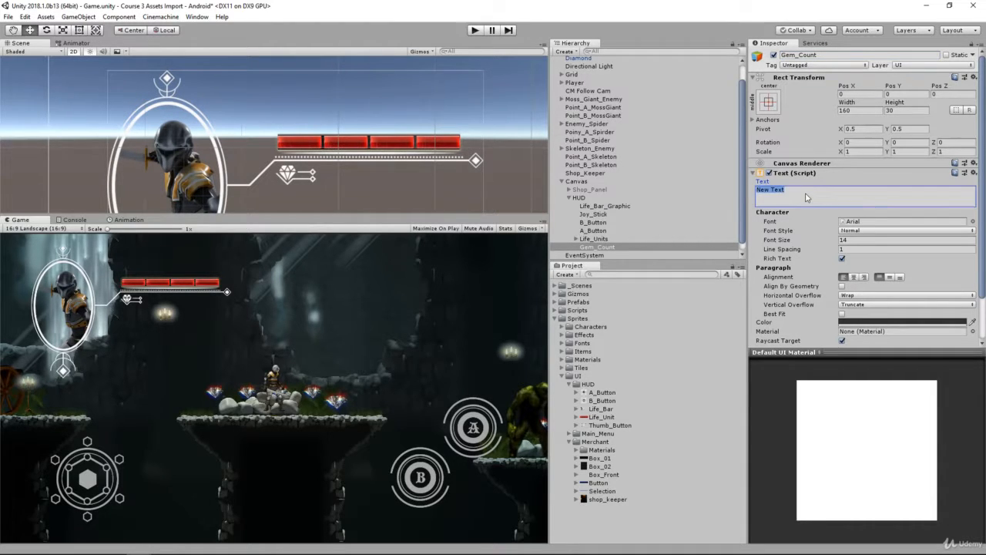
pyautogui.write('54')
# Step: Anchor Gem_Count to the top left and place it below the life bar, at about Pos X 626 and Pos Y -219
pyautogui.scroll(-2, 200, 119)
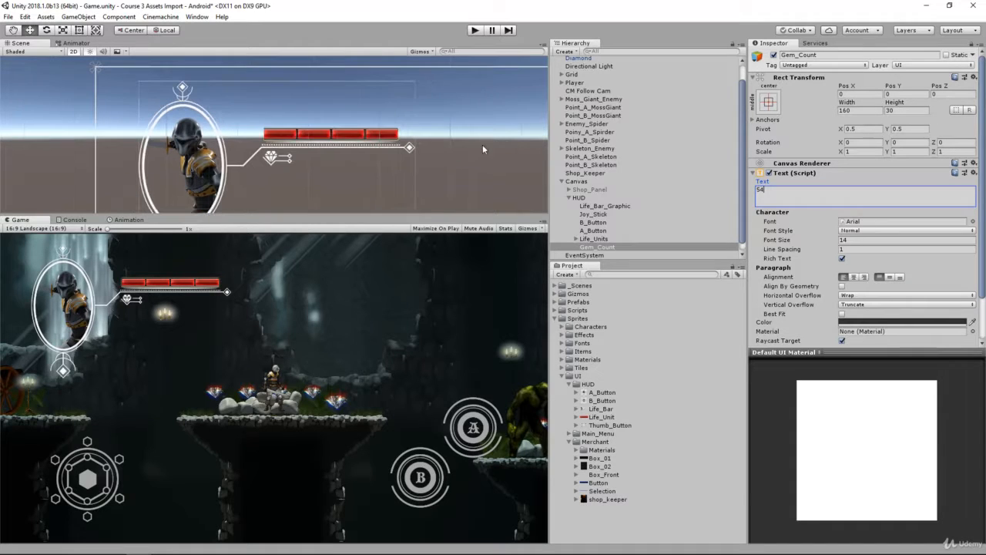
pyautogui.click(591, 248)
pyautogui.doubleClick(591, 247)
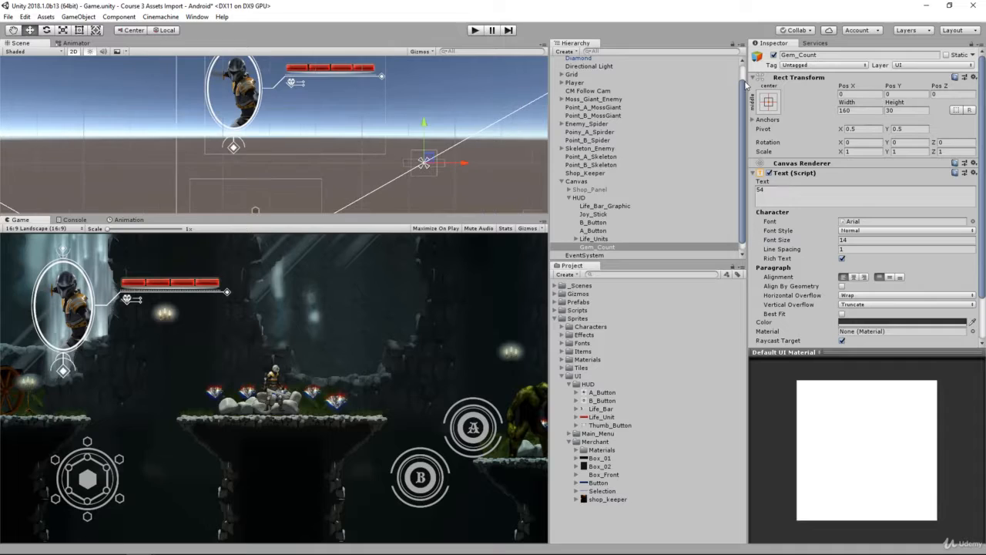
pyautogui.click(769, 104)
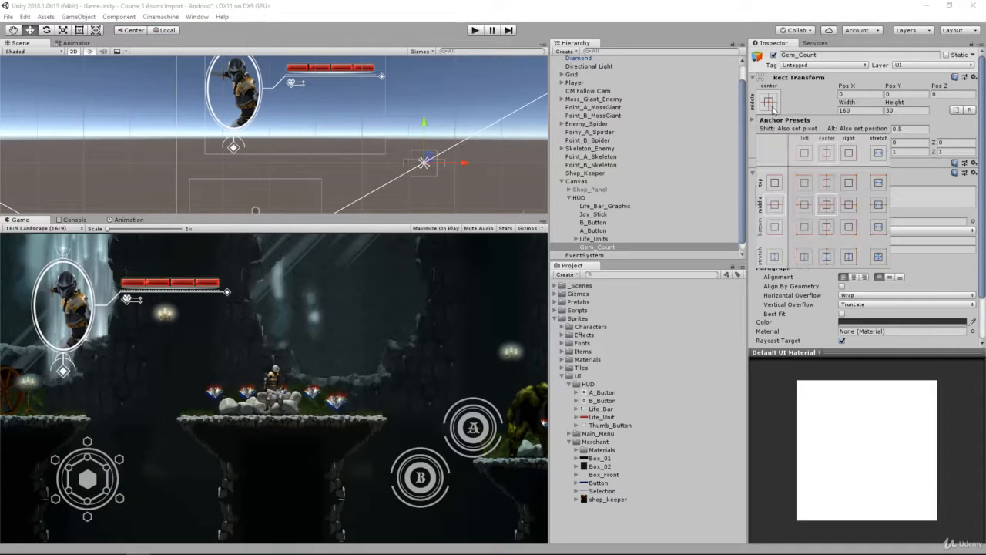
pyautogui.click(804, 183)
pyautogui.click(854, 95)
pyautogui.write('0')
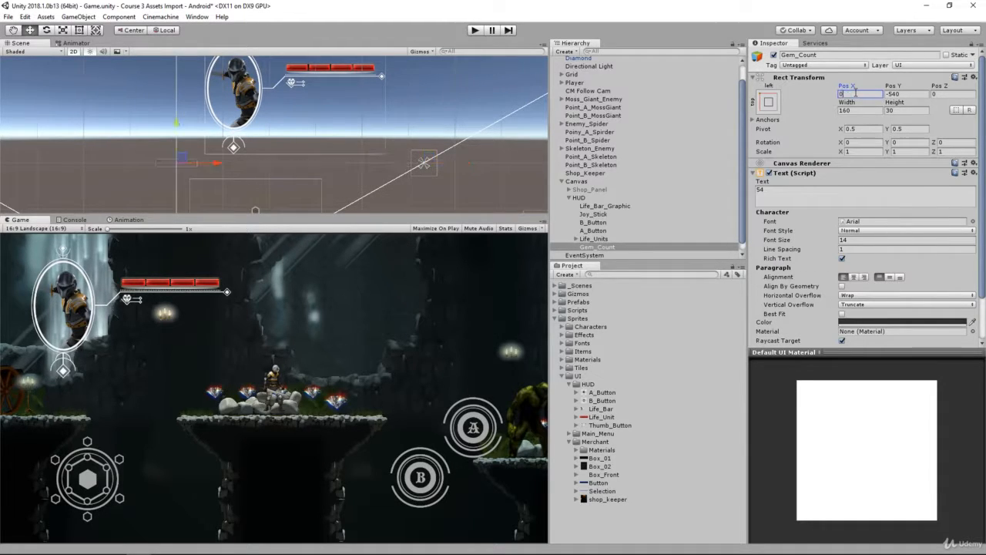
pyautogui.press('Tab')
pyautogui.write('0')
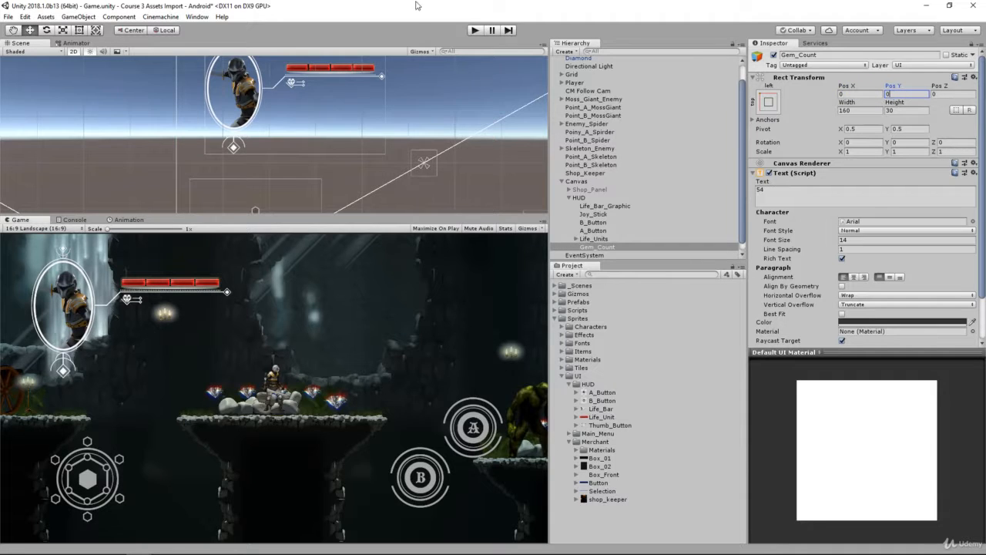
pyautogui.scroll(-3, 205, 64)
pyautogui.moveTo(199, 63); pyautogui.dragTo(285, 90)
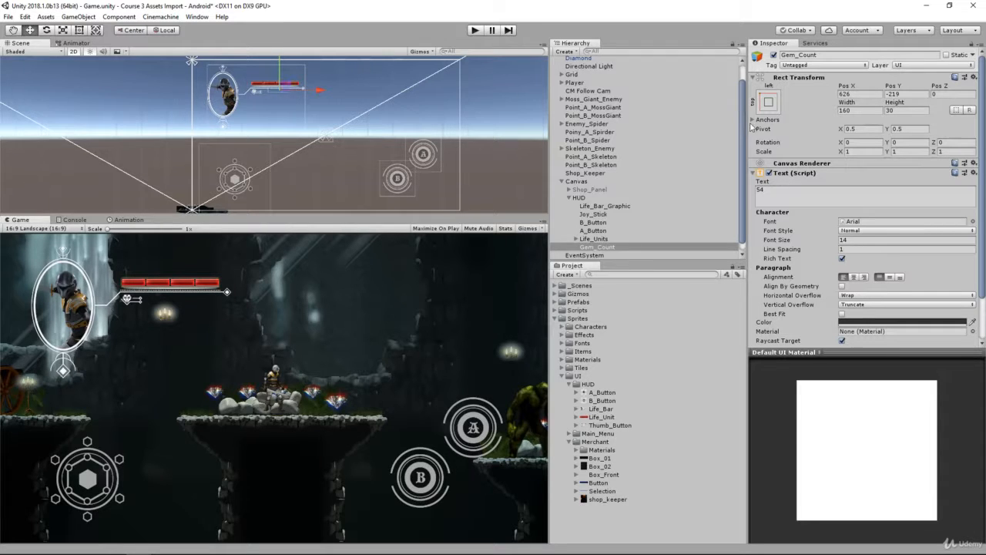
# Step: Set the Gem_Count text to font size 50 and color it white (FFFFFF)
pyautogui.click(851, 241)
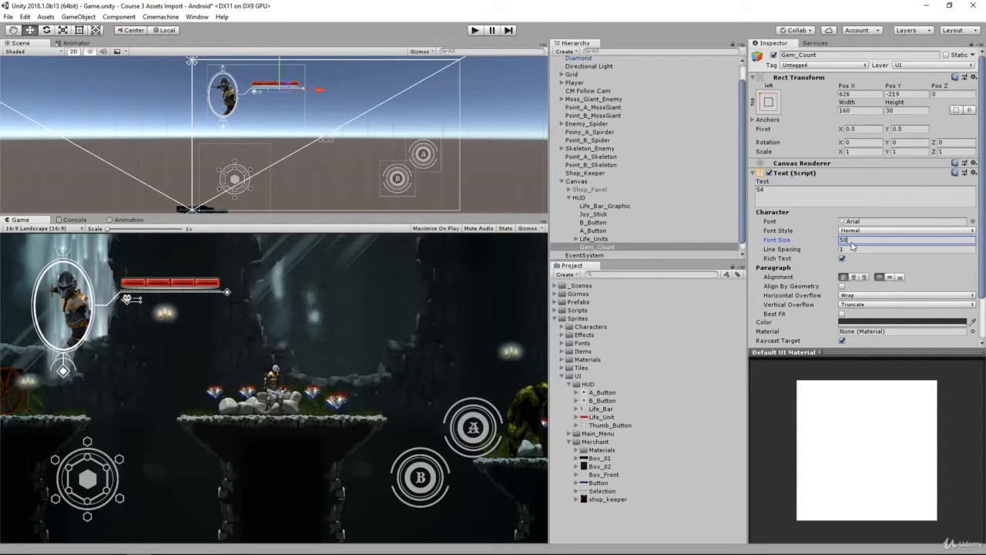
pyautogui.click(864, 322)
pyautogui.moveTo(738, 186); pyautogui.dragTo(742, 143)
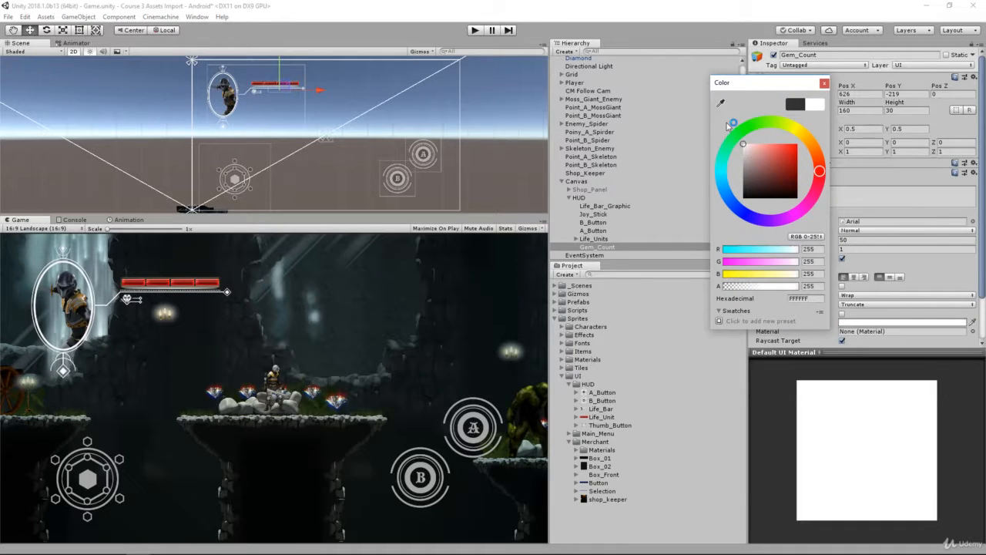
pyautogui.click(823, 85)
# Step: Set both the horizontal and vertical overflow of the Gem_Count text to Overflow
pyautogui.scroll(15, 269, 106)
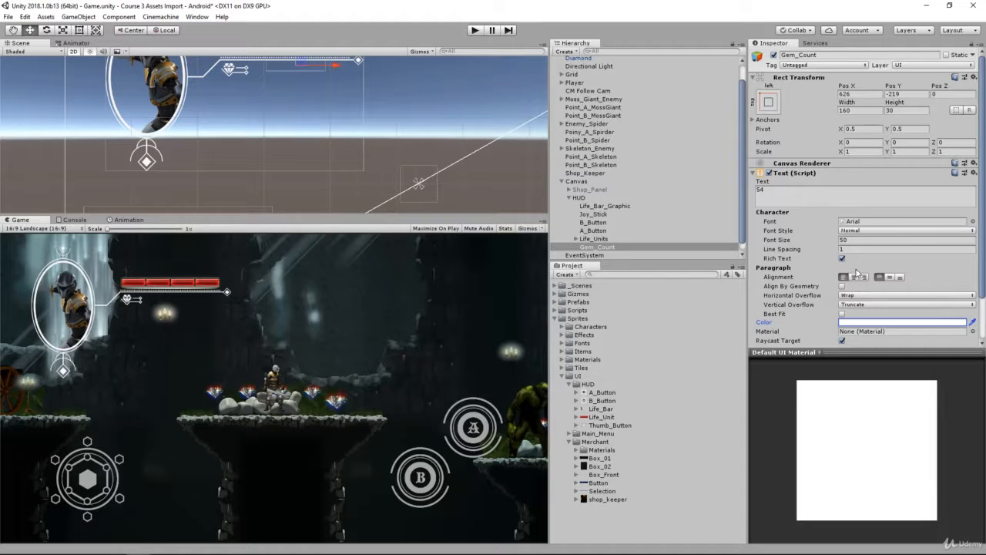
pyautogui.click(855, 298)
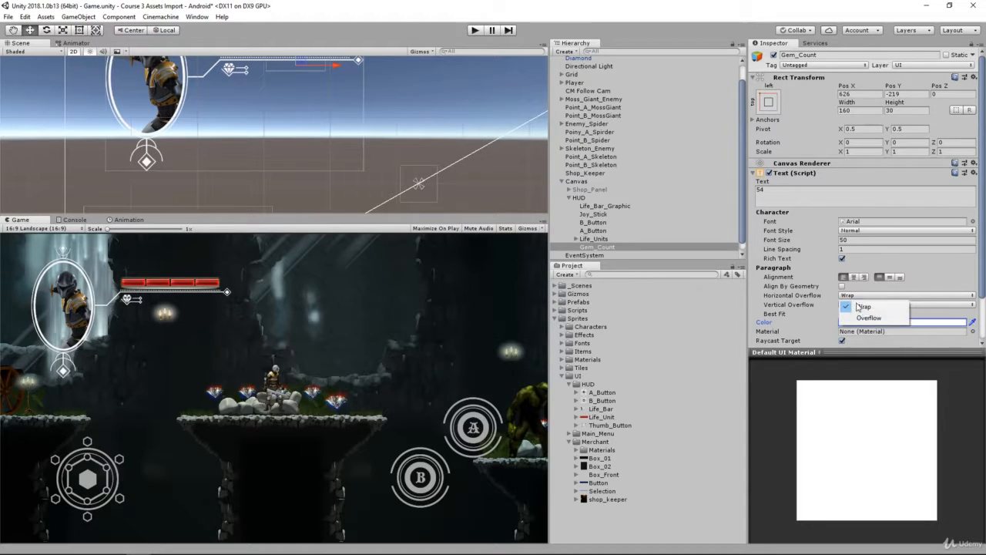
pyautogui.click(860, 319)
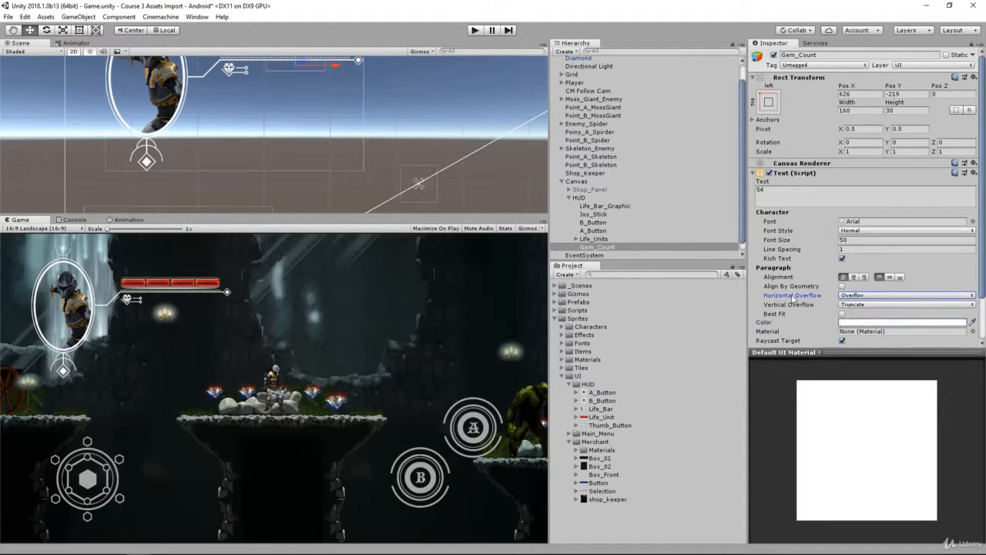
pyautogui.click(851, 305)
pyautogui.click(868, 326)
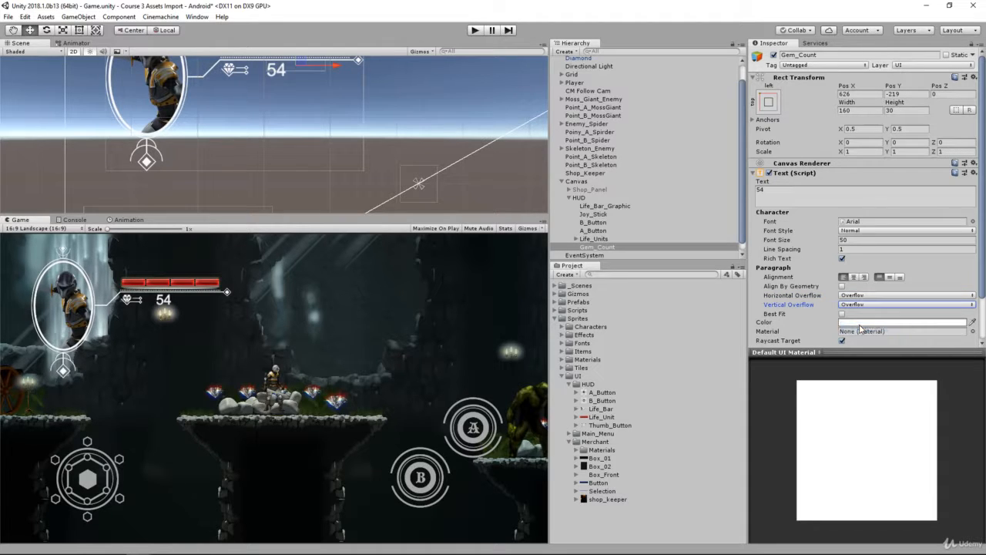
pyautogui.scroll(3, 242, 137)
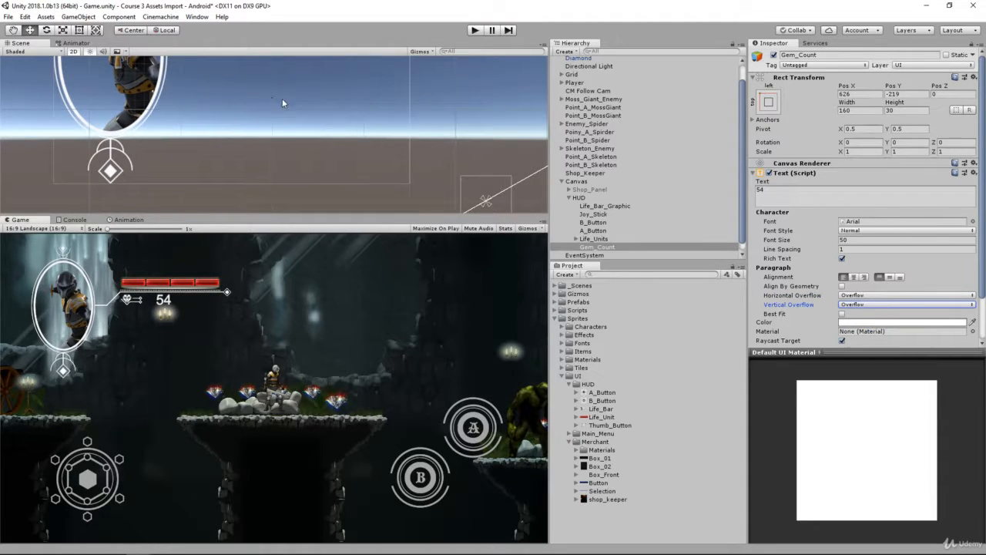
pyautogui.click(612, 248)
pyautogui.press('f')
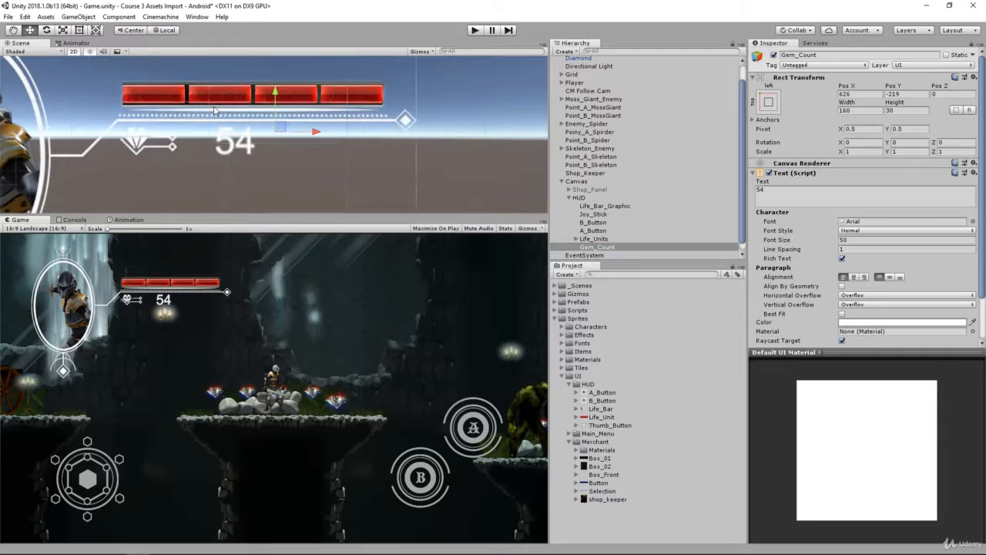
pyautogui.hotkey('alt', 'Tab')
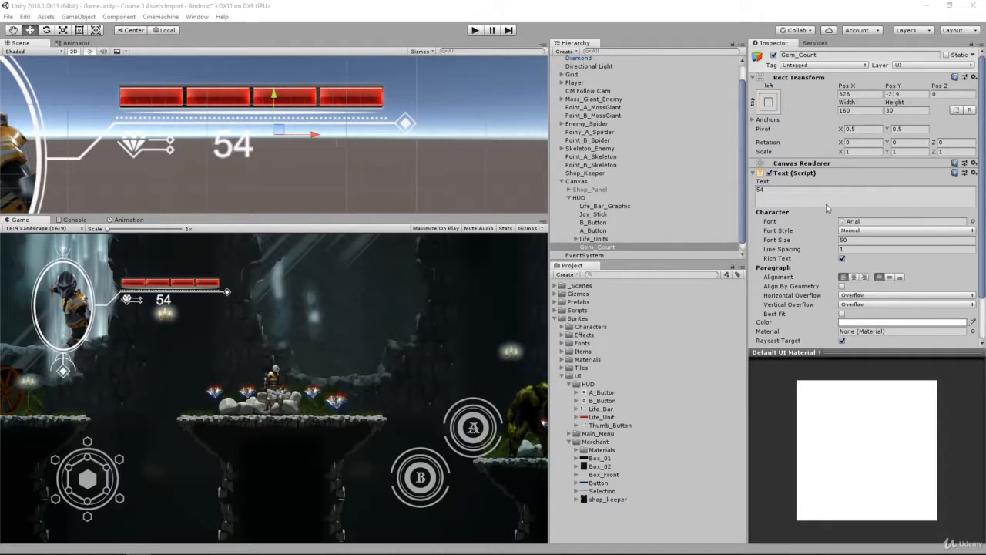
# Step: Collapse the HUD and Merchant folders inside the project's Sprites/UI folder
pyautogui.doubleClick(584, 376)
pyautogui.press('Right')
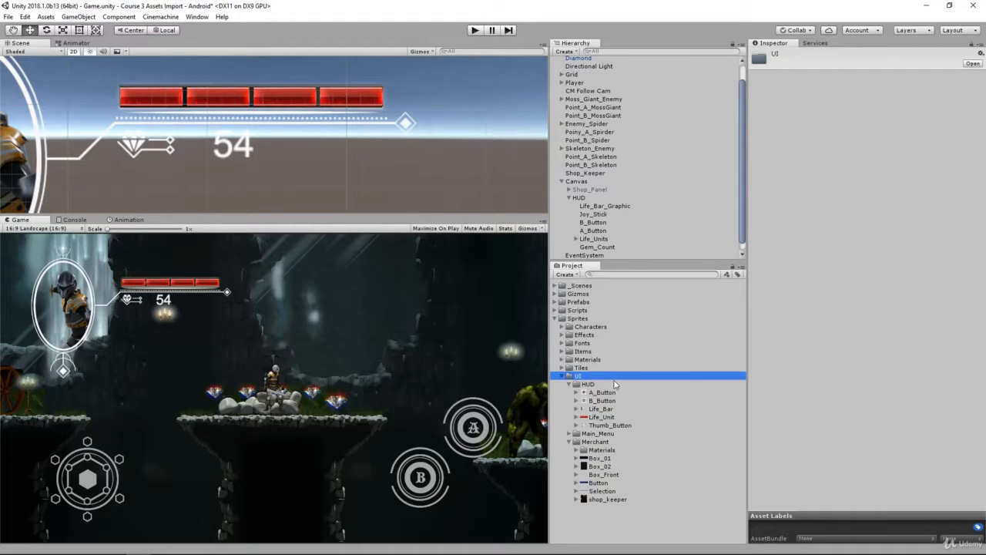
pyautogui.press('Down')
pyautogui.press('Left')
pyautogui.press('Down')
pyautogui.press('Down')
pyautogui.press('Left')
pyautogui.press('Up')
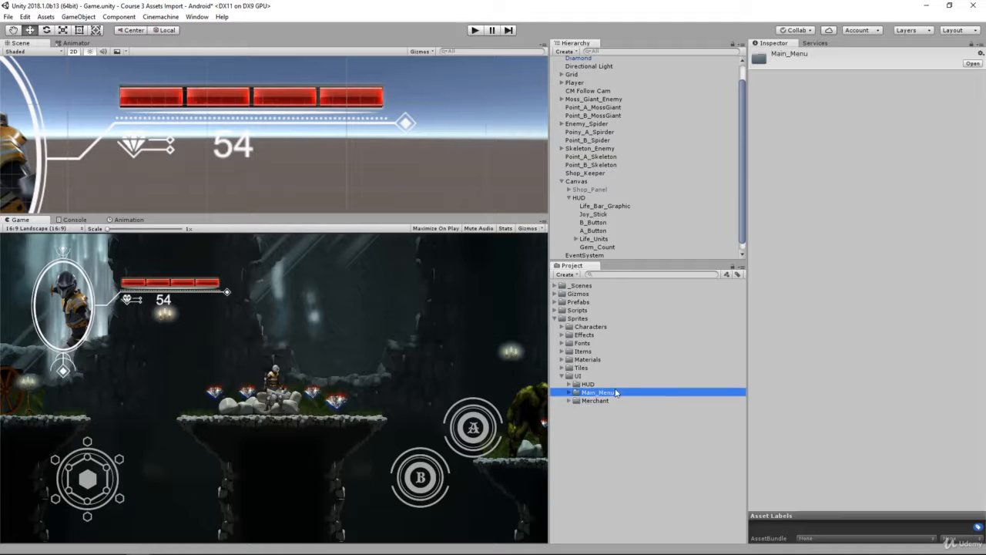
pyautogui.press('Up')
pyautogui.press('Right')
pyautogui.press('Left')
pyautogui.press('Down')
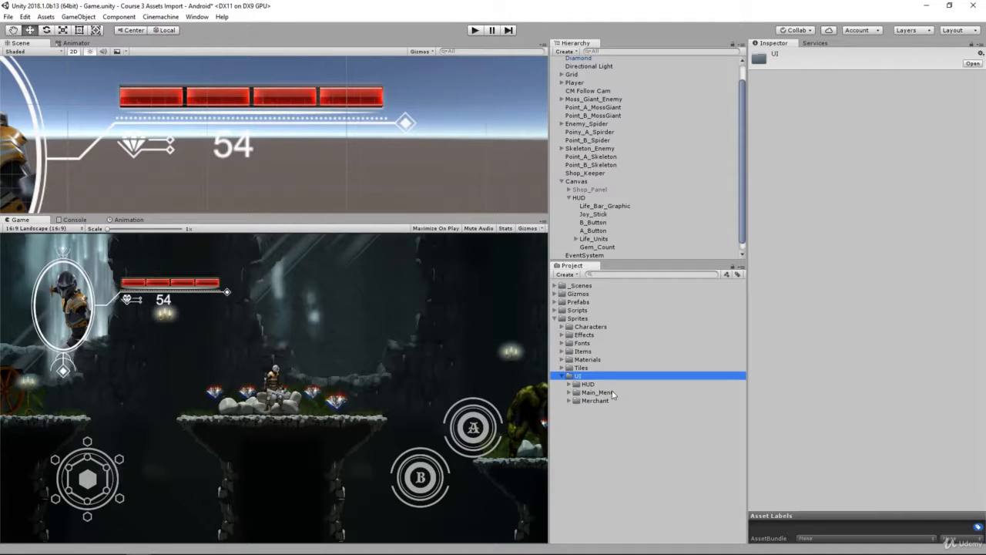
# Step: Collapse the UI folder, check the contents of the Tiles folder and collapse it again inside Sprites
pyautogui.press('Up')
pyautogui.press('Left')
pyautogui.press('Left')
pyautogui.press('Up')
pyautogui.press('Right')
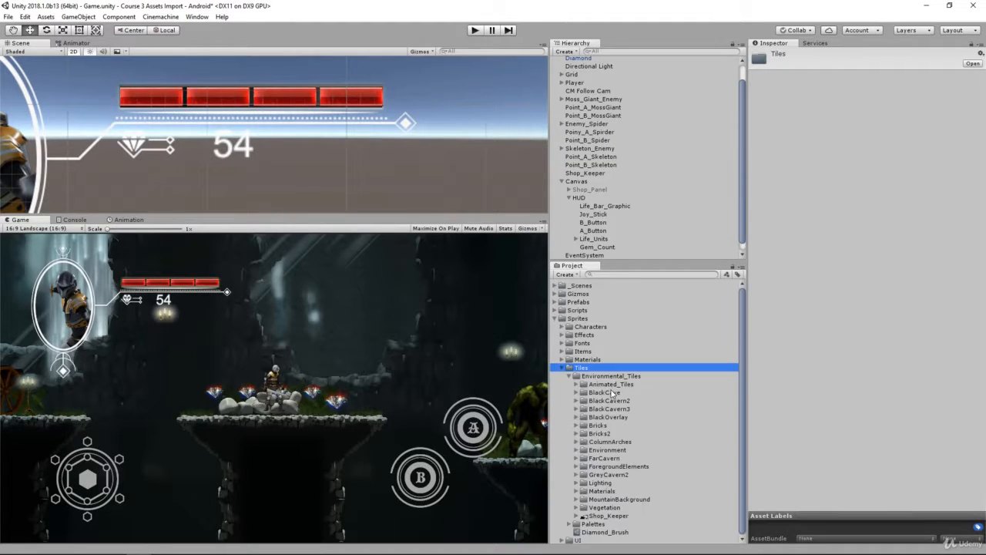
pyautogui.press('Left')
pyautogui.press('Up')
pyautogui.press('Up')
pyautogui.press('Up')
pyautogui.press('Up')
pyautogui.press('Up')
pyautogui.press('Up')
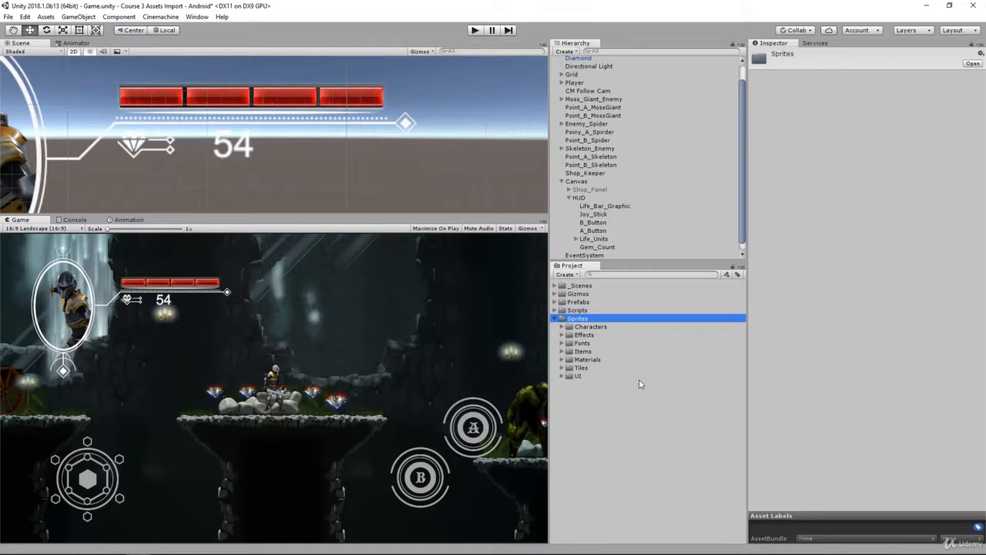
# Step: Assign the CharlemagneStd-Regular font from the Sprites/Fonts folder to the Gem_Count text
pyautogui.press('Down')
pyautogui.press('Down')
pyautogui.press('Down')
pyautogui.press('Right')
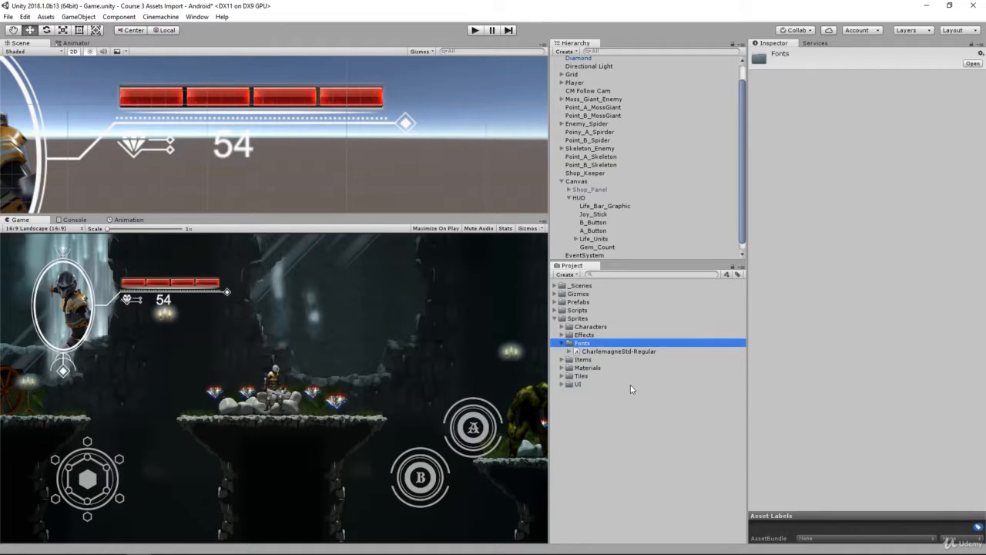
pyautogui.press('Down')
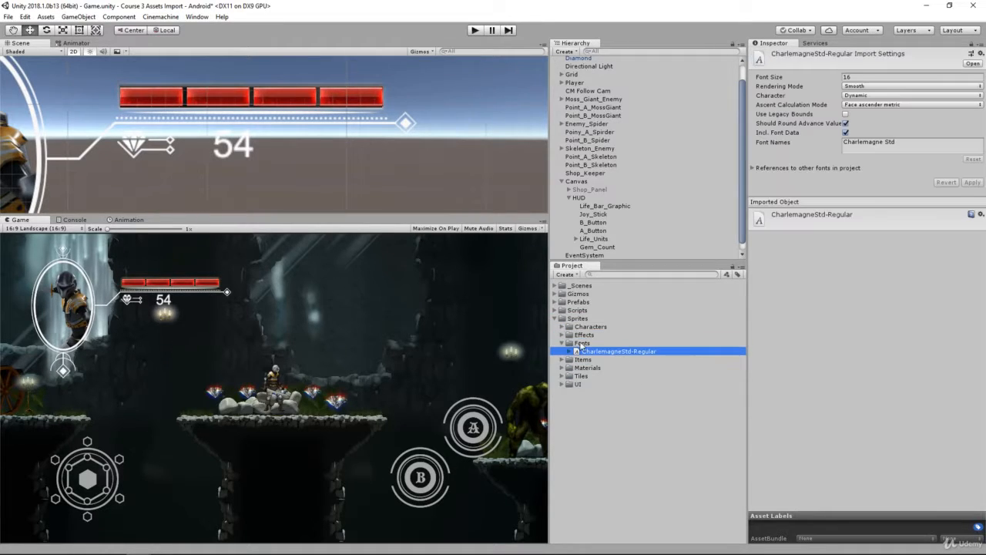
pyautogui.click(594, 246)
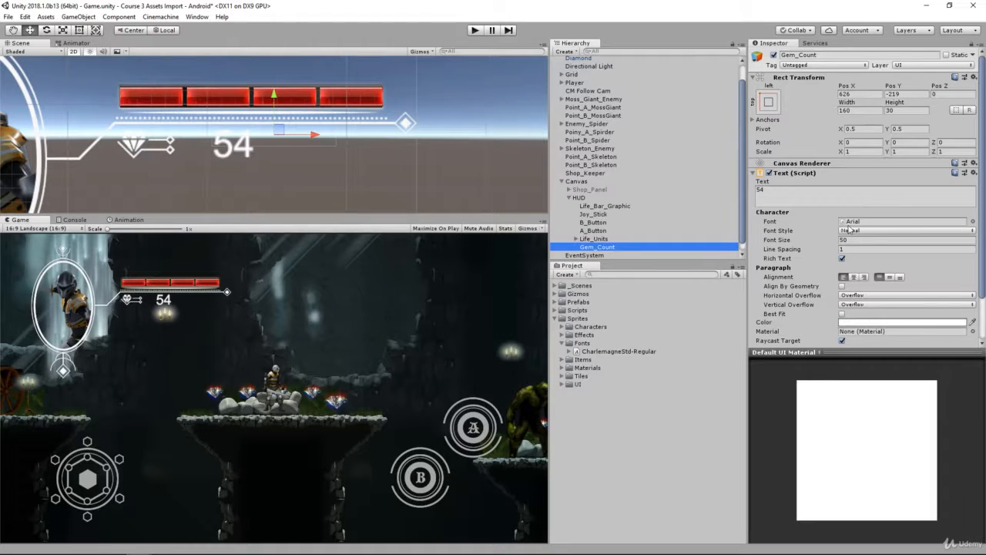
pyautogui.moveTo(605, 351); pyautogui.dragTo(859, 223)
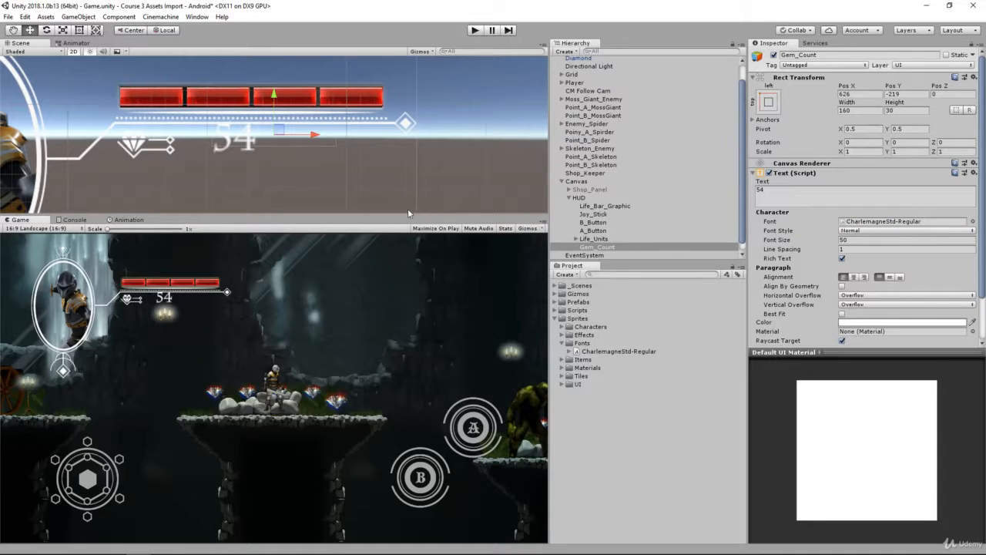
# Step: Reposition the Gem_Count text beside the gem icon, at about Pos X 671 and Pos Y -235
pyautogui.moveTo(276, 97); pyautogui.dragTo(276, 105)
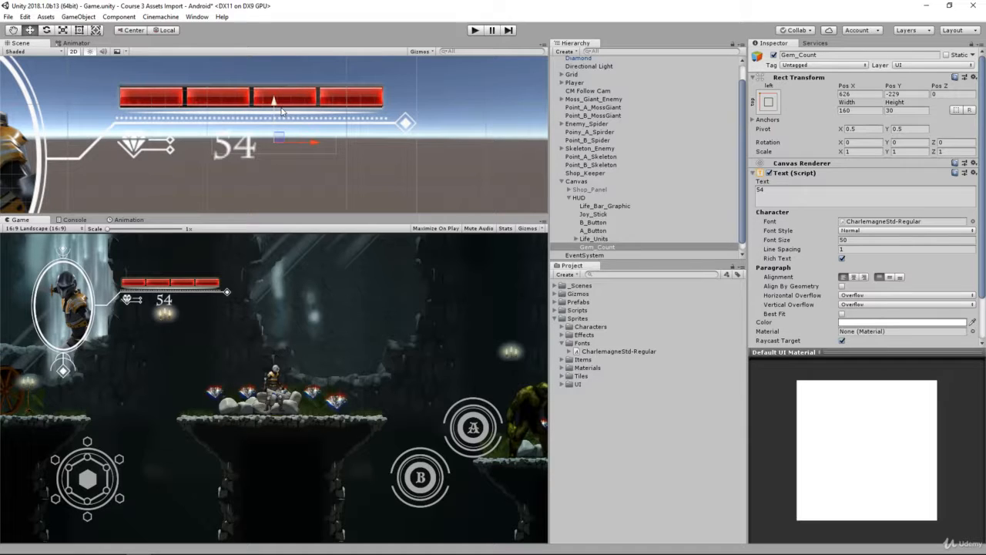
pyautogui.moveTo(316, 144); pyautogui.dragTo(365, 155)
pyautogui.moveTo(327, 100); pyautogui.dragTo(327, 104)
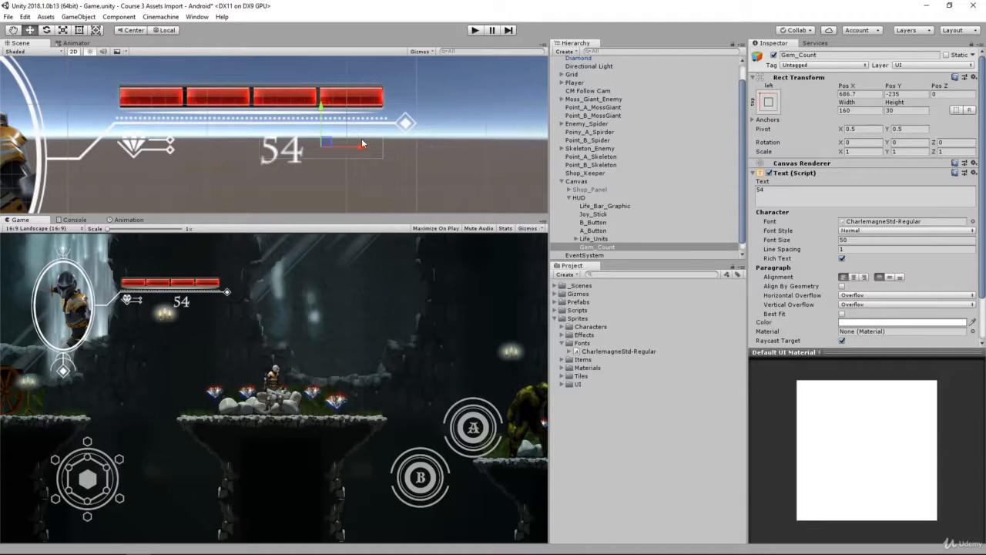
pyautogui.moveTo(359, 147); pyautogui.dragTo(345, 147)
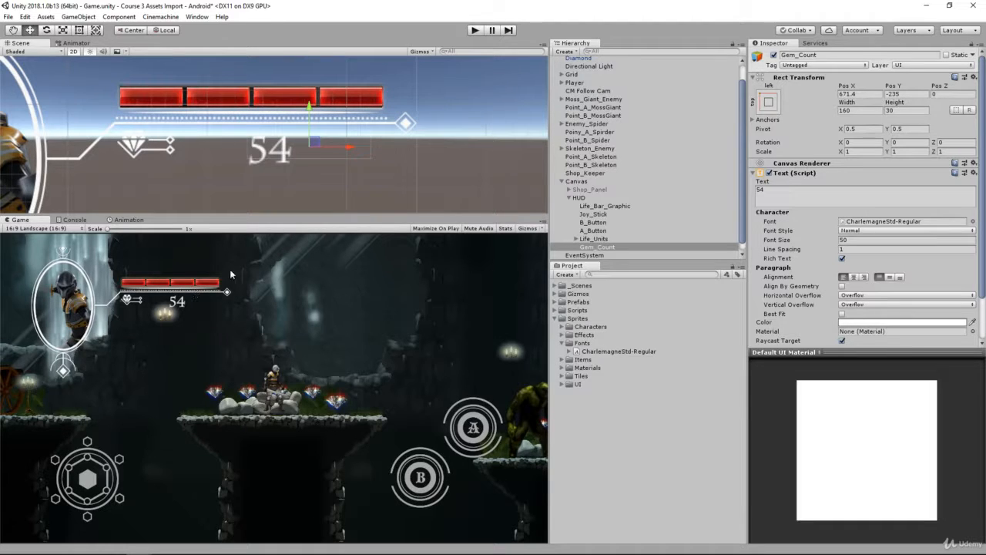
# Step: Expand the Life_Units object under HUD and disable the Image component of Unit_4
pyautogui.click(600, 198)
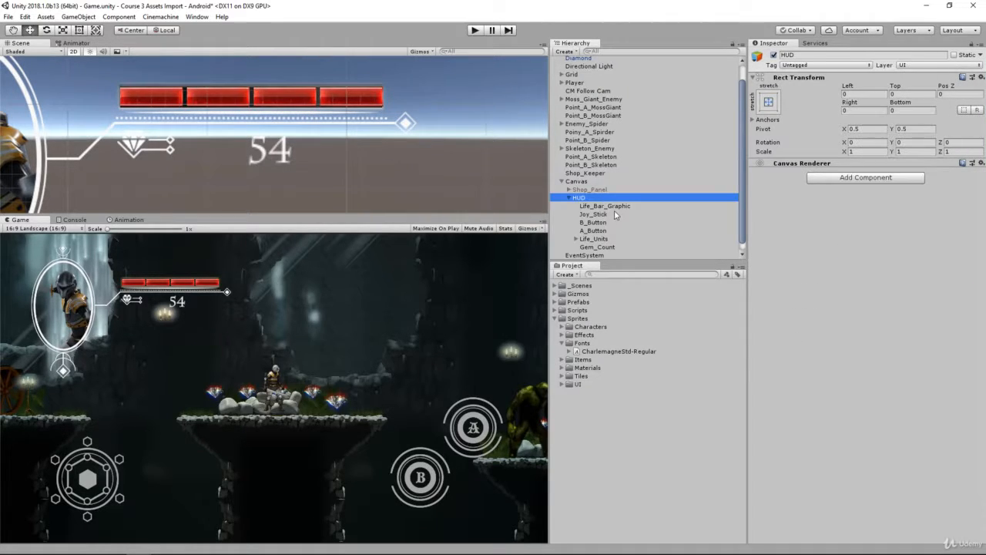
pyautogui.press('Down')
pyautogui.press('Down')
pyautogui.press('Down')
pyautogui.press('Down')
pyautogui.press('Down')
pyautogui.press('Right')
pyautogui.scroll(-1, 614, 223)
pyautogui.click(614, 231)
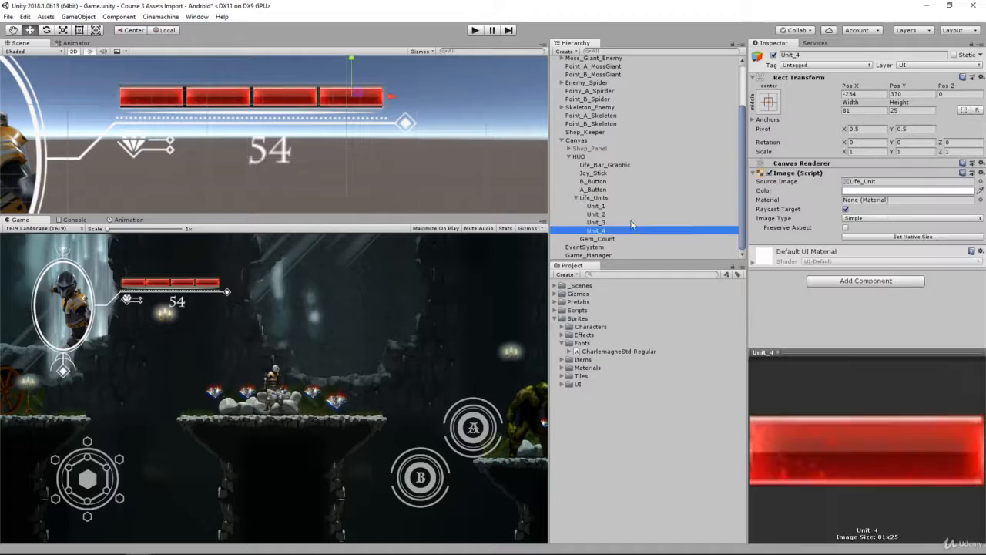
pyautogui.click(768, 173)
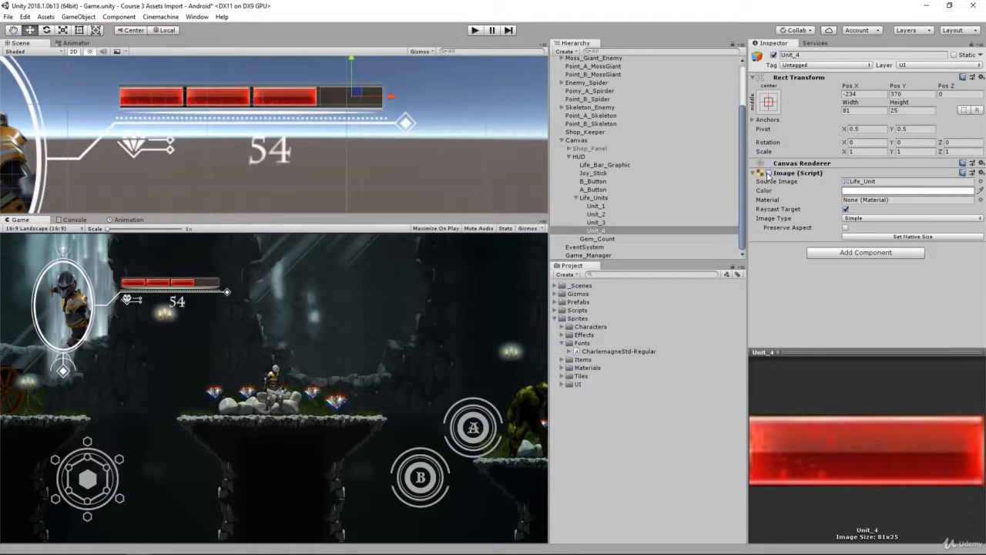
# Step: Turn the Image component of Unit_3 off and back on, and select Unit_4
pyautogui.click(596, 222)
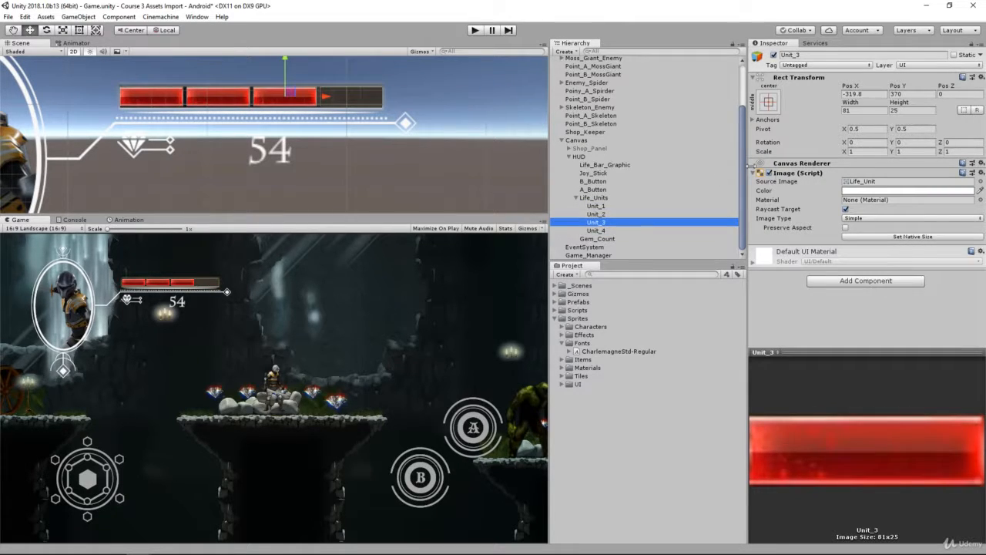
pyautogui.click(769, 174)
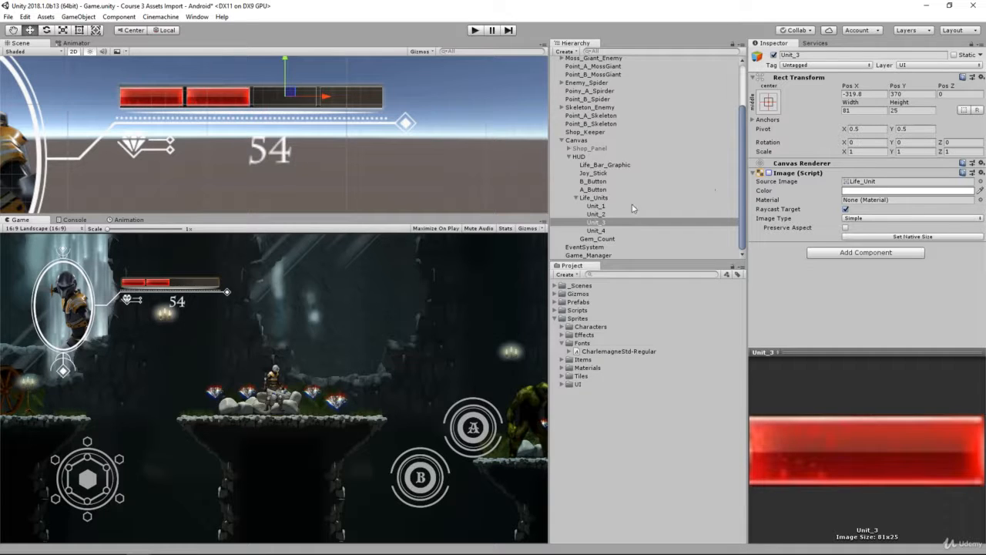
pyautogui.click(596, 231)
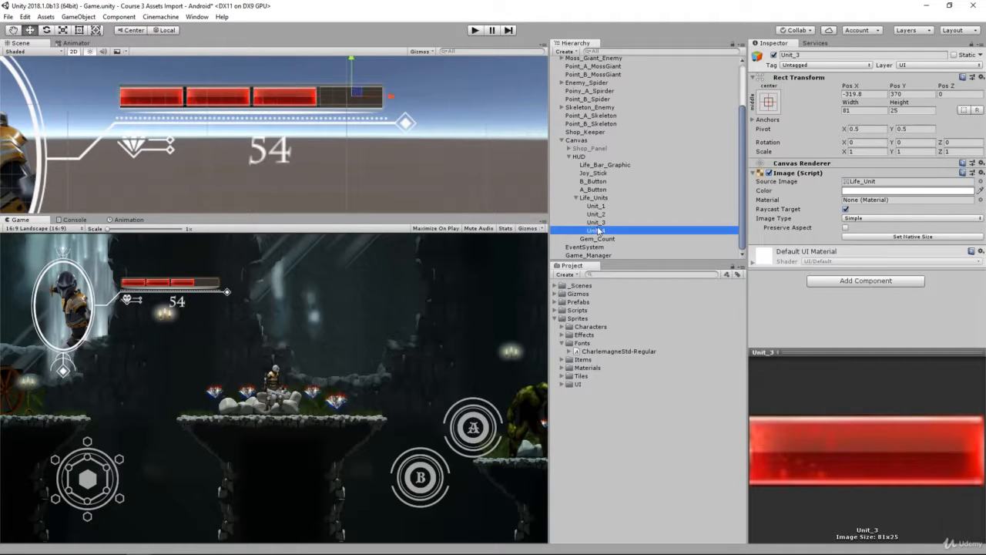